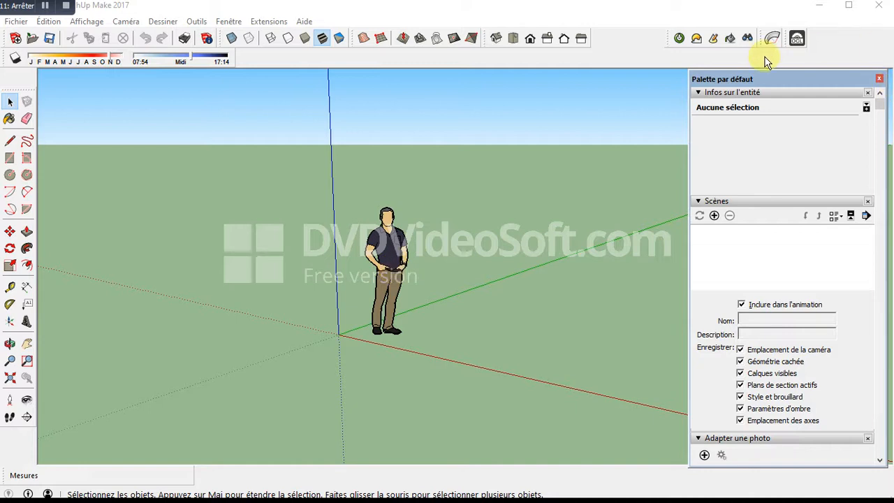
- Hide the default tray and import Formation 2.jpg as a new matched photo
left_click(879, 79)
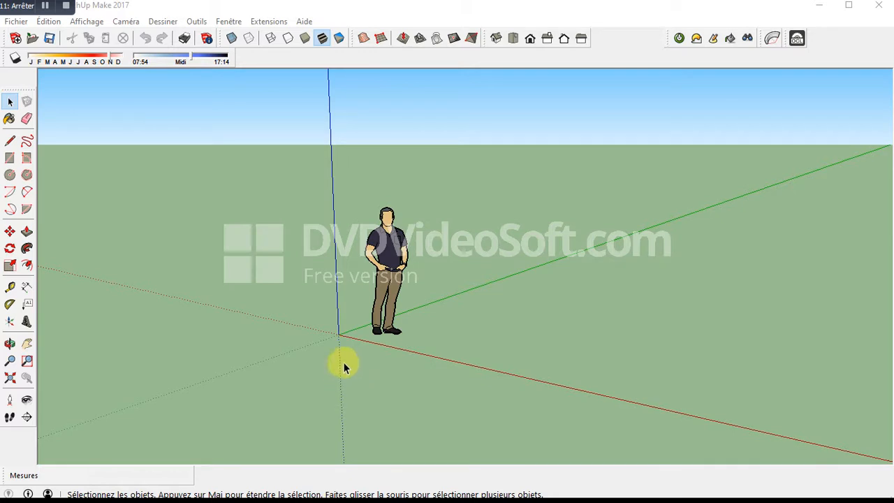
middle_click_drag(333, 363, 433, 374)
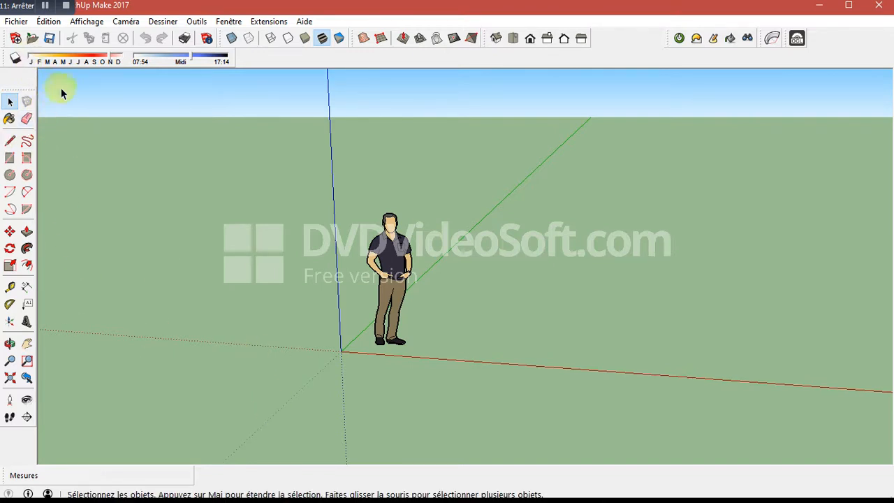
left_click(17, 21)
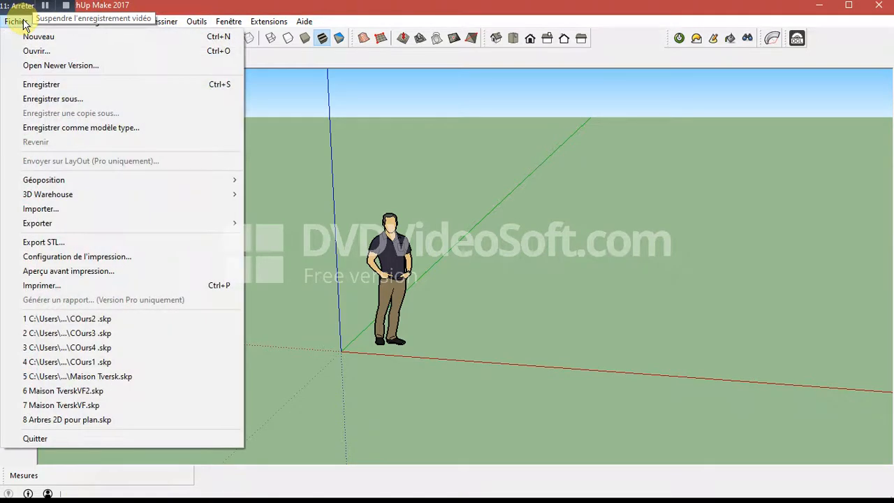
left_click(44, 209)
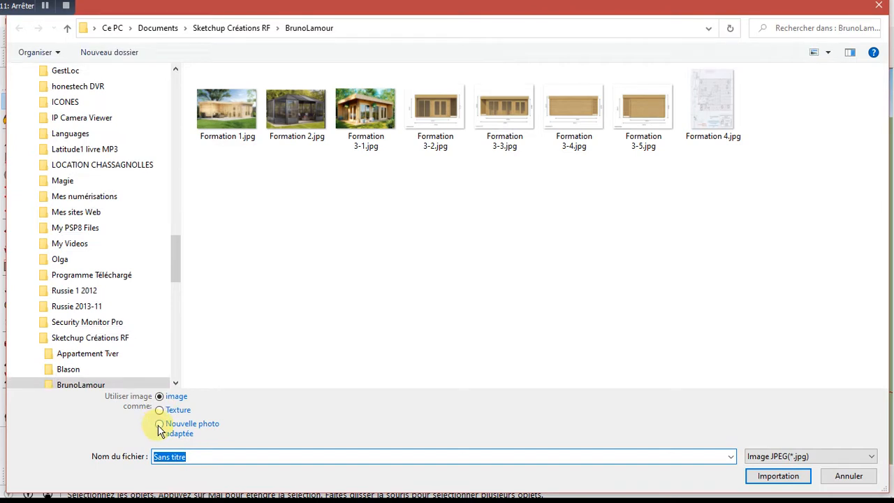
left_click(159, 424)
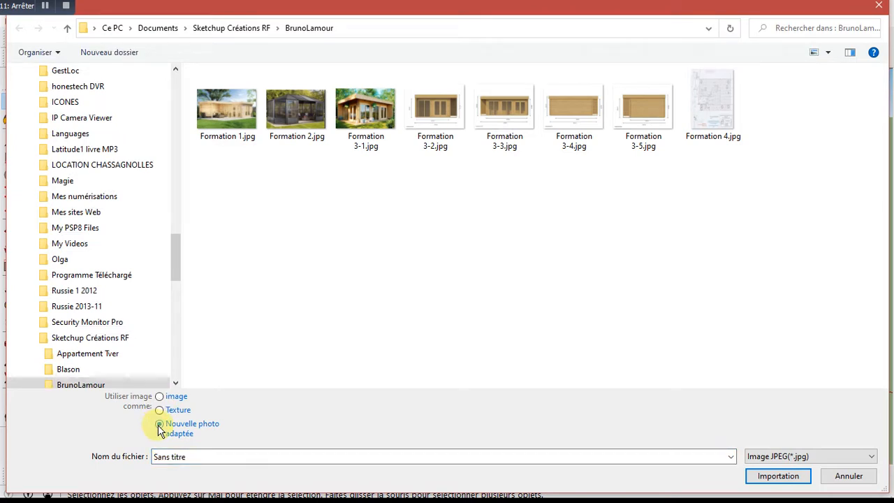
left_click(300, 123)
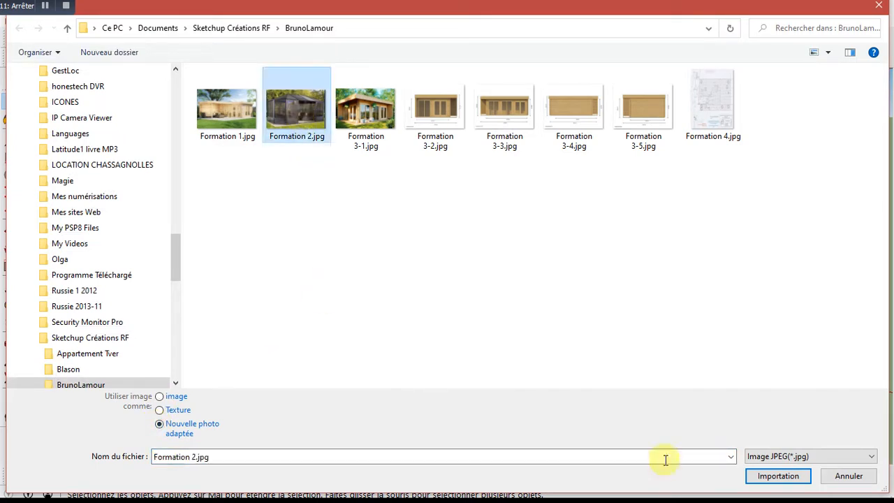
left_click(777, 477)
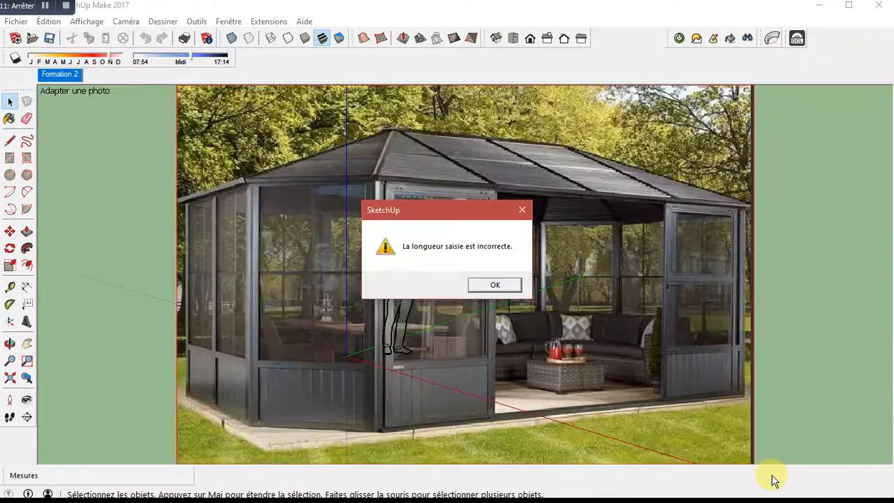
left_click(495, 285)
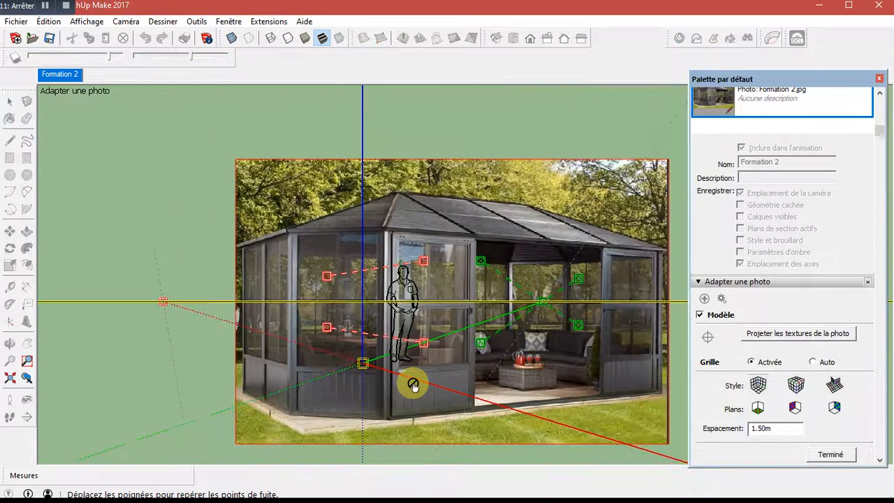
- Hide the default tray and start a new model, discarding the changes to the untitled one
left_click(878, 78)
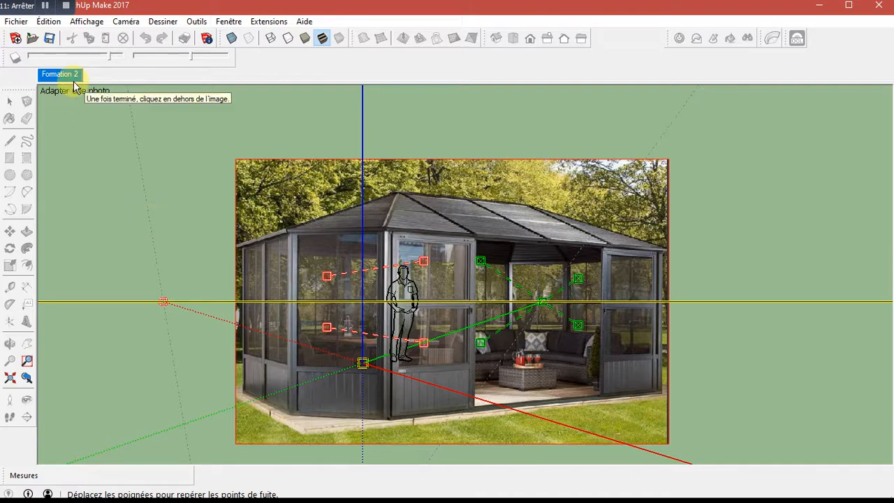
left_click(16, 25)
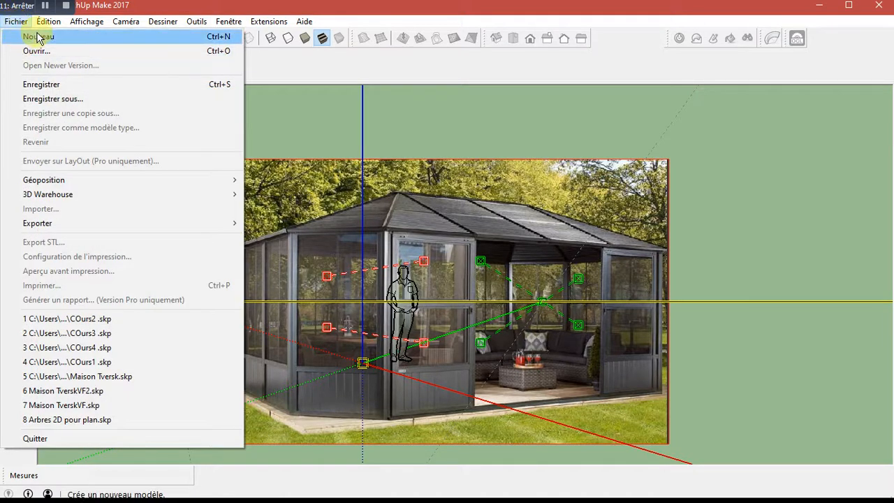
left_click(38, 37)
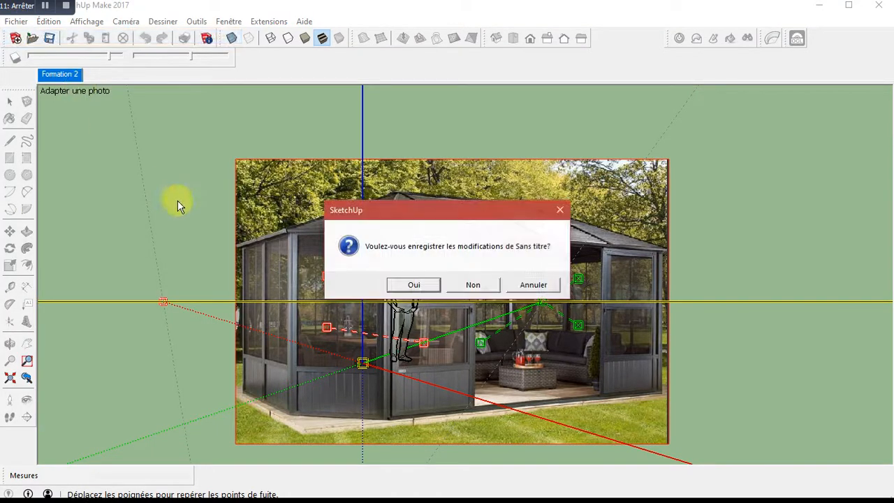
left_click(475, 284)
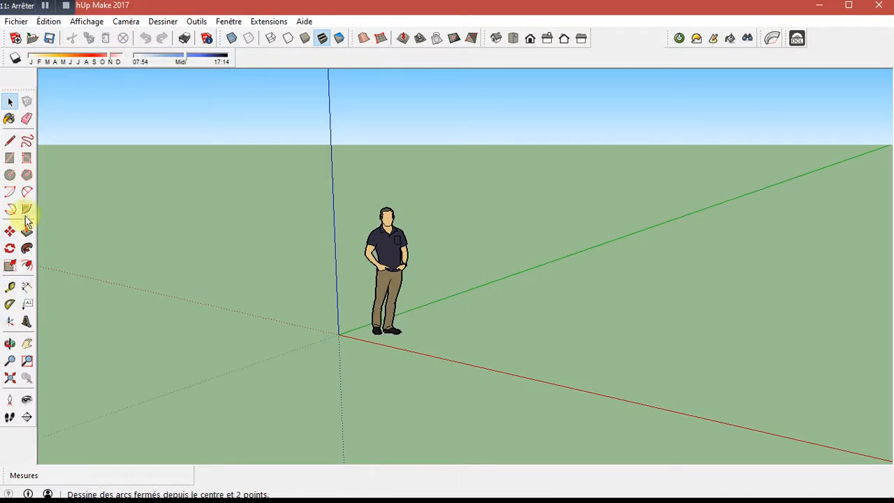
- Draw a rectangle about 4.60 m by 3.12 m on the ground, starting at the origin along the red axis
left_click(9, 160)
middle_click_drag(198, 364, 309, 389)
left_click(343, 355)
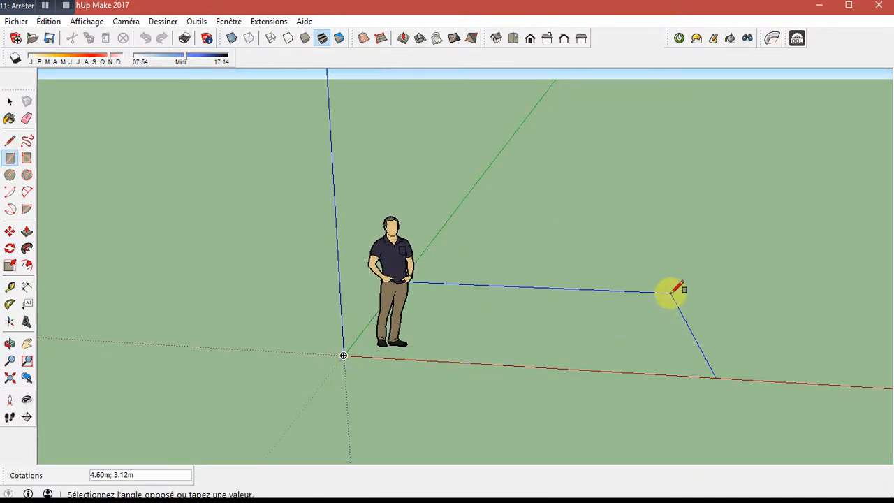
left_click(673, 291)
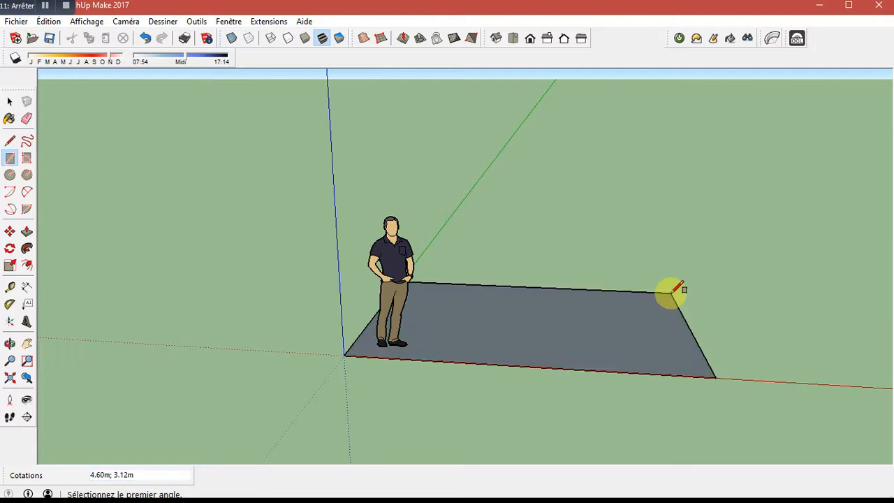
- Push/Pull the ground rectangle upward about 2.27 m into a box
left_click(27, 231)
left_click(527, 353)
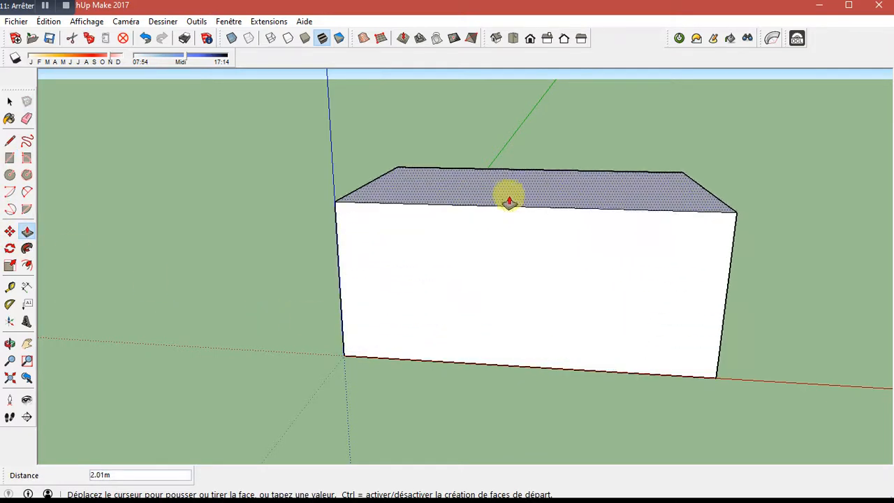
left_click(508, 185)
middle_click_drag(202, 353, 236, 343)
middle_click_drag(295, 375, 247, 417)
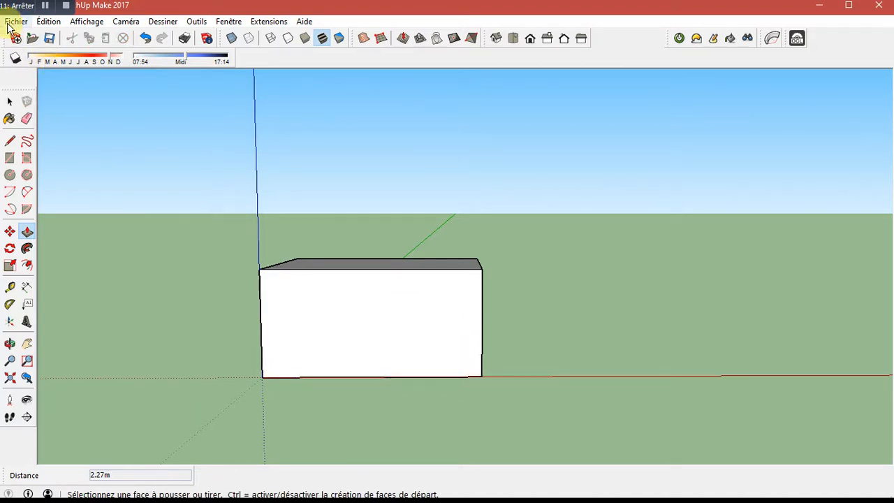
- Show the default tray with the Match Photo (Adapter une photo) settings
left_click(232, 25)
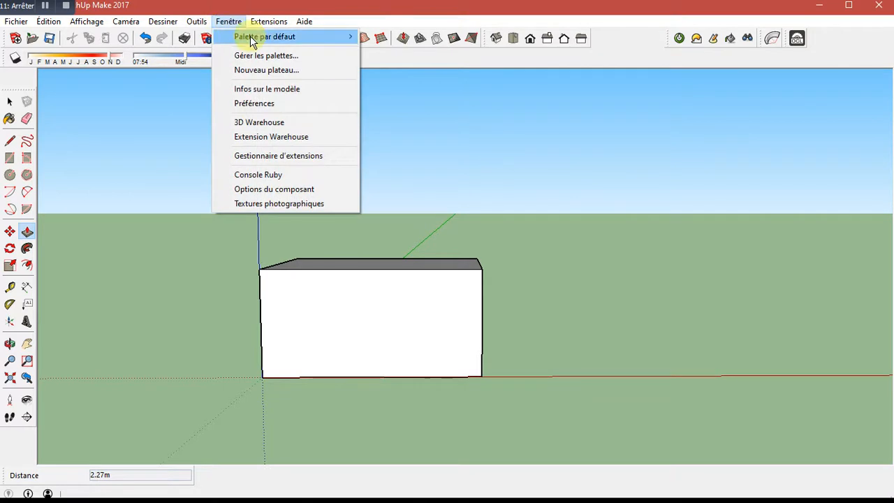
mouse_move(258, 38)
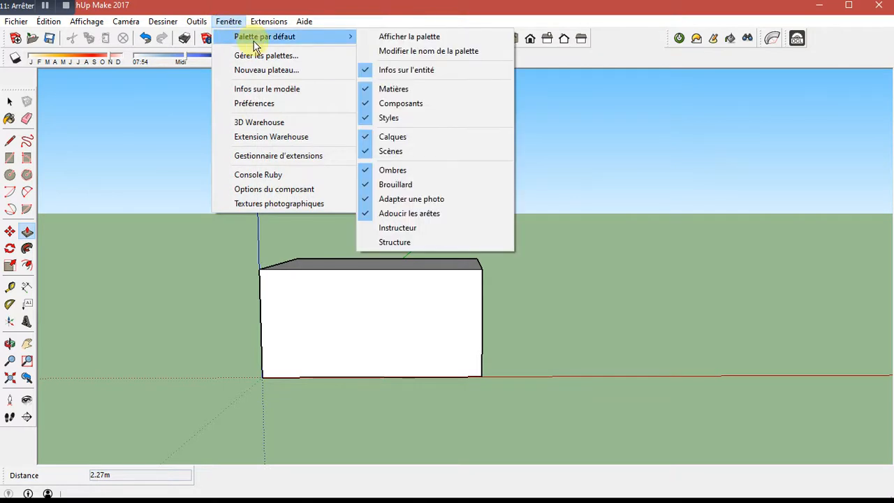
left_click(418, 38)
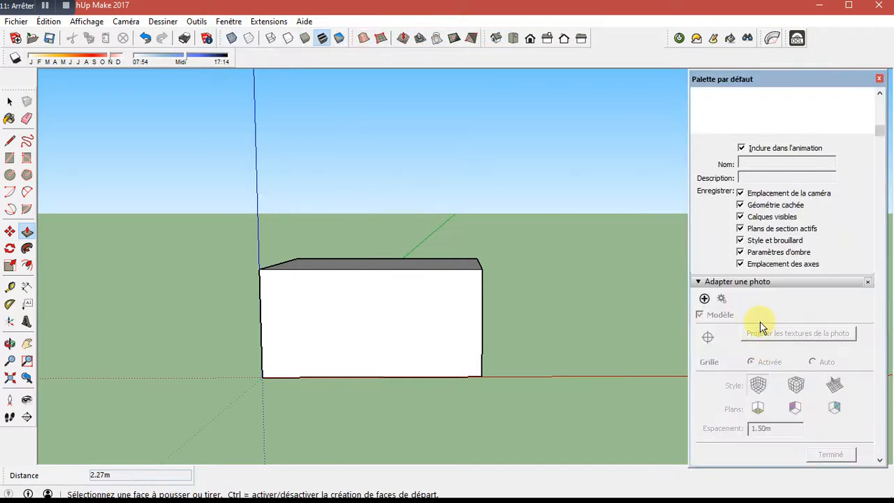
- Create a new matched photo from Formation 2.jpg, stored in a subfolder of Sketchup Créations RF in Documents
left_click(703, 300)
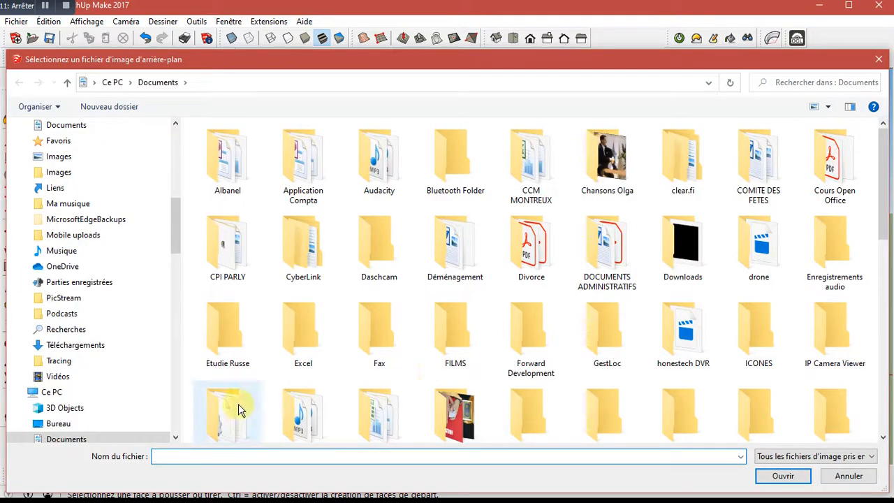
scroll(88, 353, "down", 10)
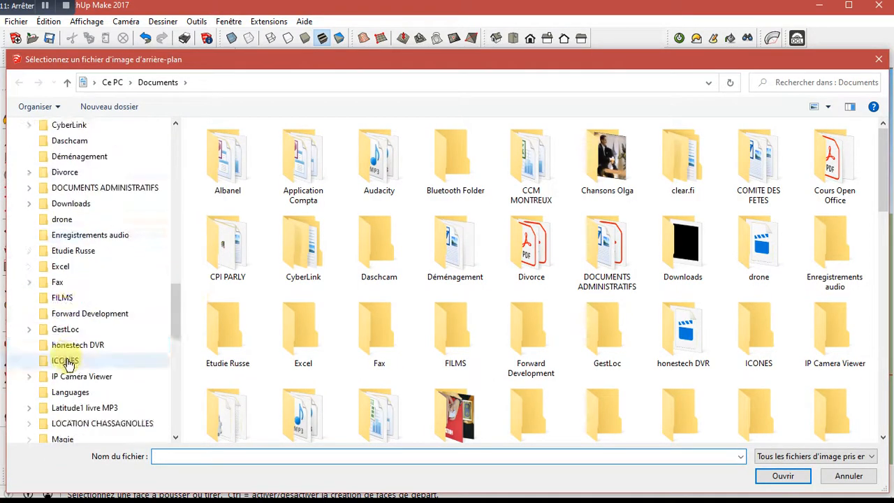
scroll(69, 356, "down", 9)
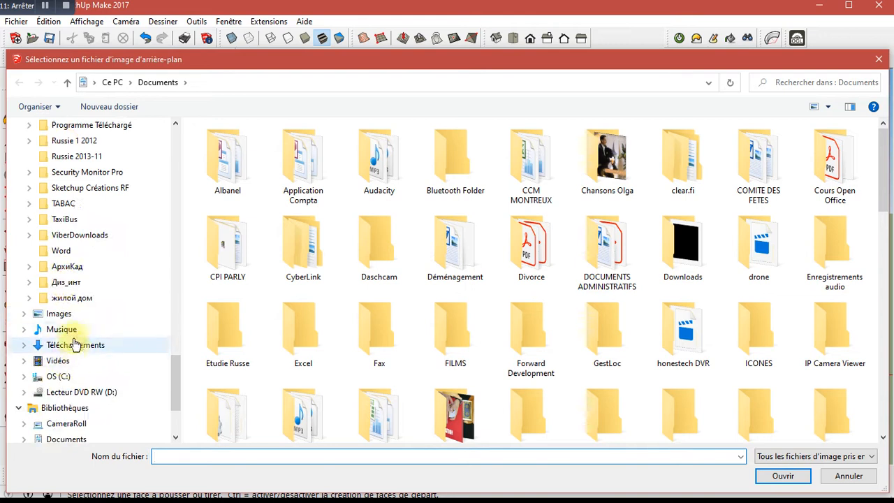
left_click(73, 344)
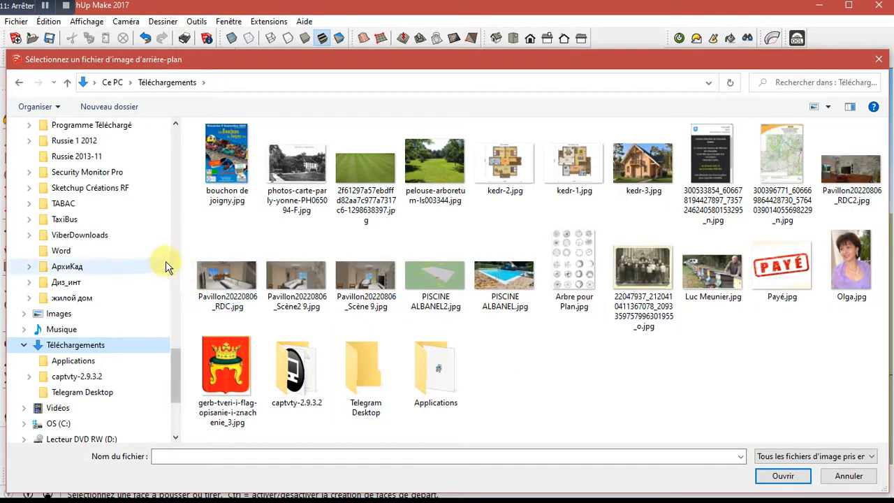
scroll(146, 300, "up", 1)
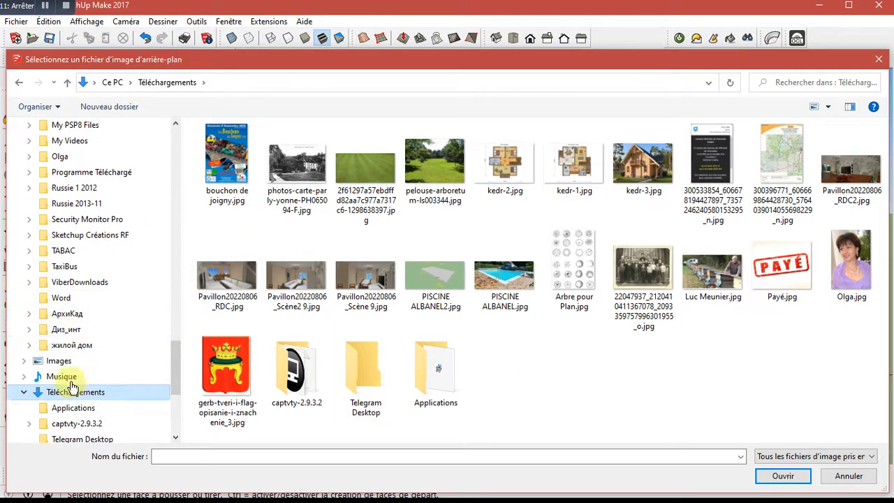
scroll(56, 314, "up", 4)
scroll(56, 300, "up", 1)
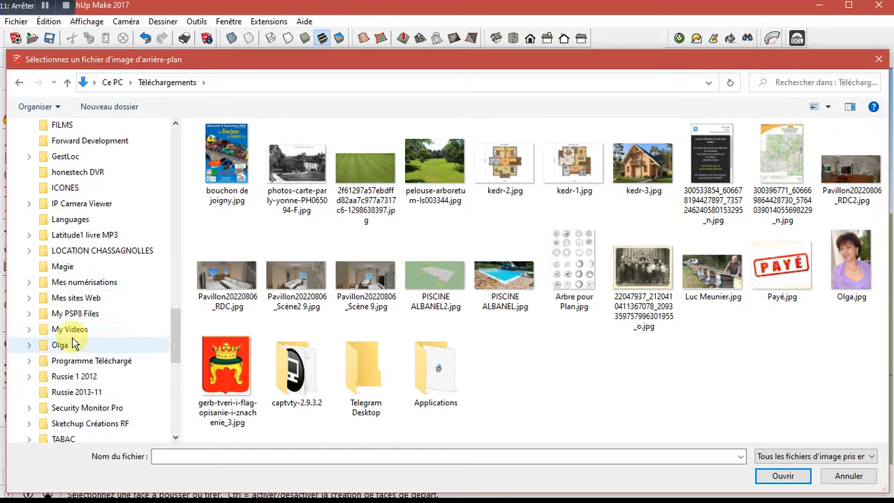
scroll(74, 342, "down", 3)
left_click(96, 336)
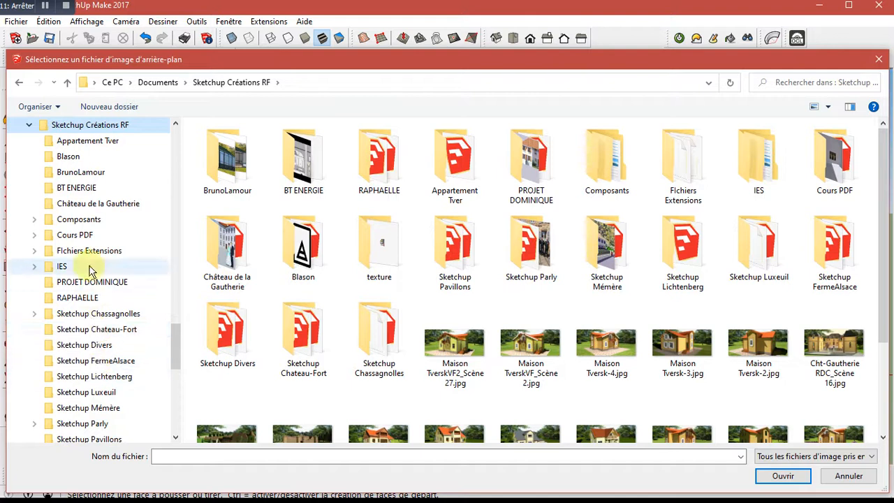
scroll(90, 294, "up", 1)
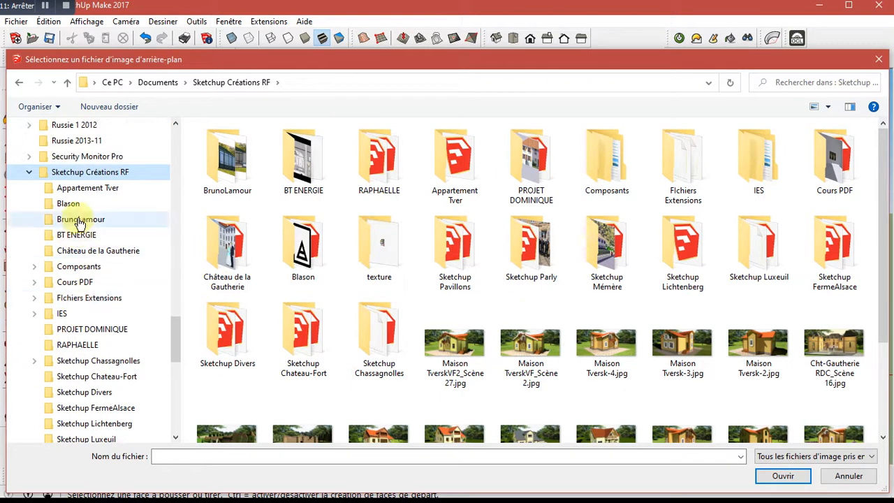
left_click(91, 220)
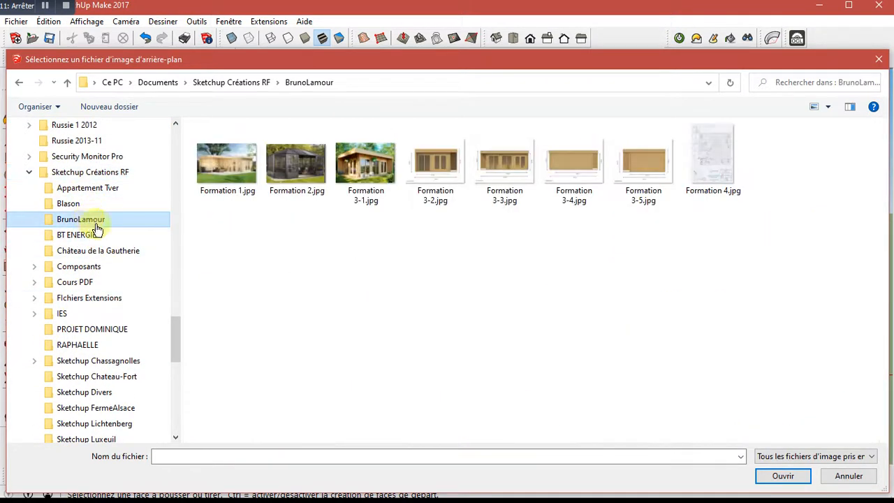
left_click(287, 169)
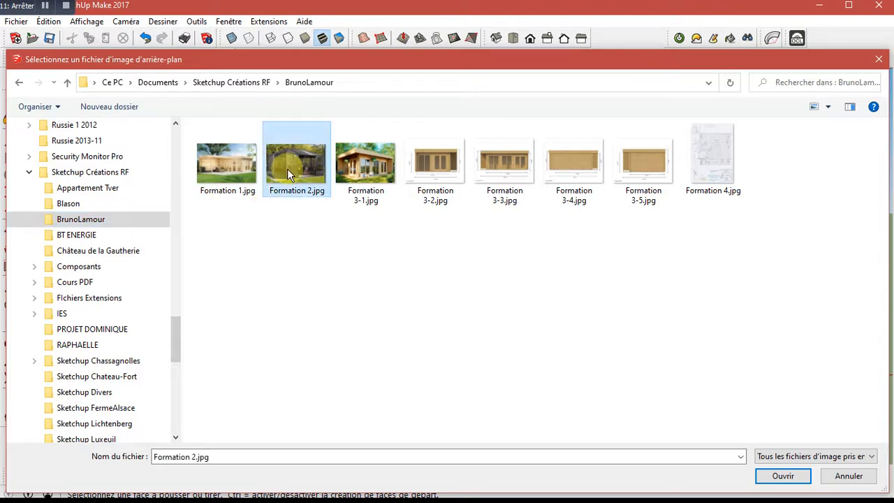
left_click(780, 476)
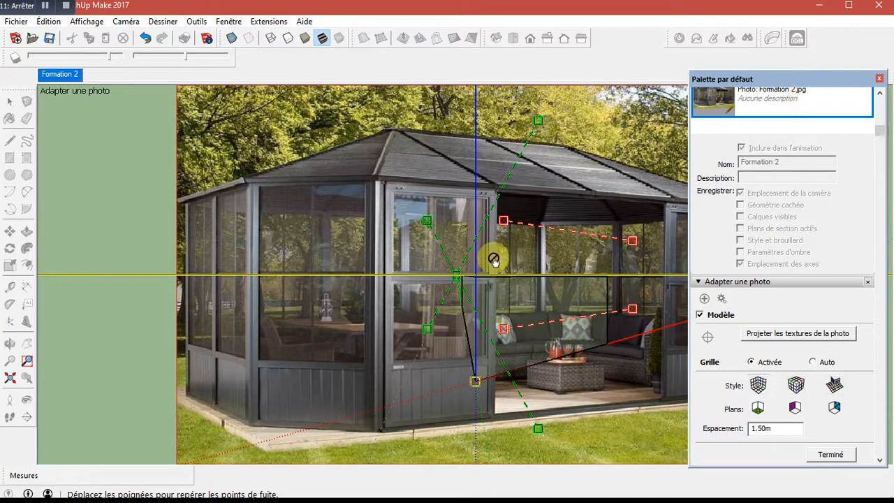
- Align the two red perspective bars with the base and the roof eave of the pavilion's long front side
scroll(182, 280, "down", 3)
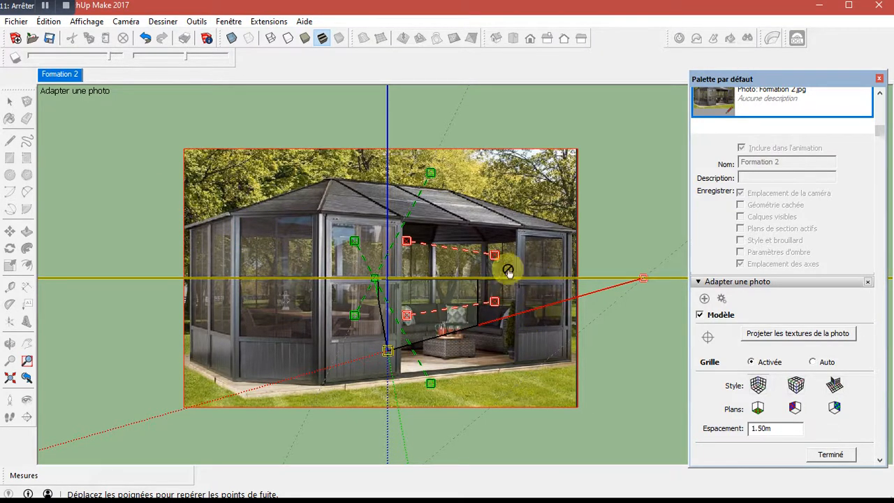
left_click_drag(451, 312, 342, 374)
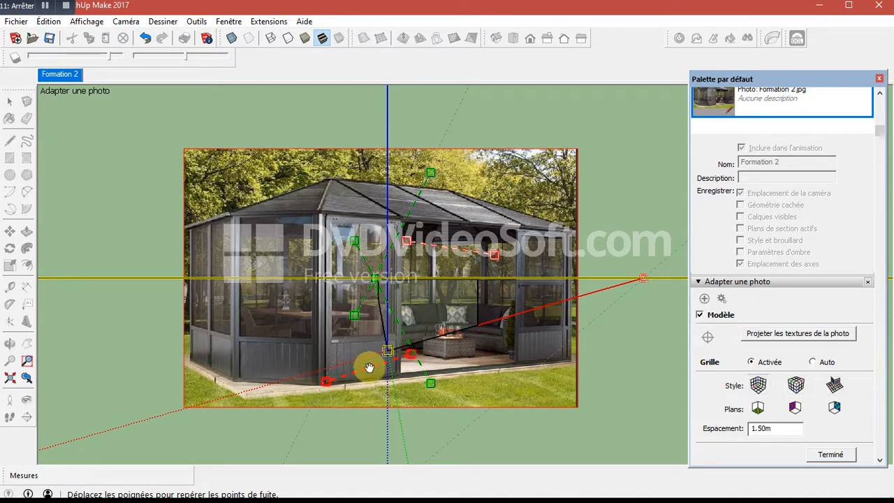
scroll(372, 365, "up", 4)
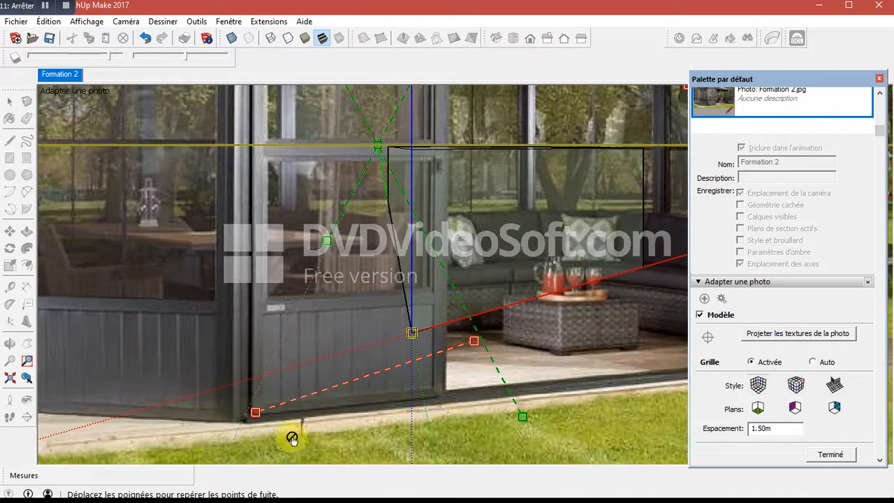
scroll(257, 411, "up", 2)
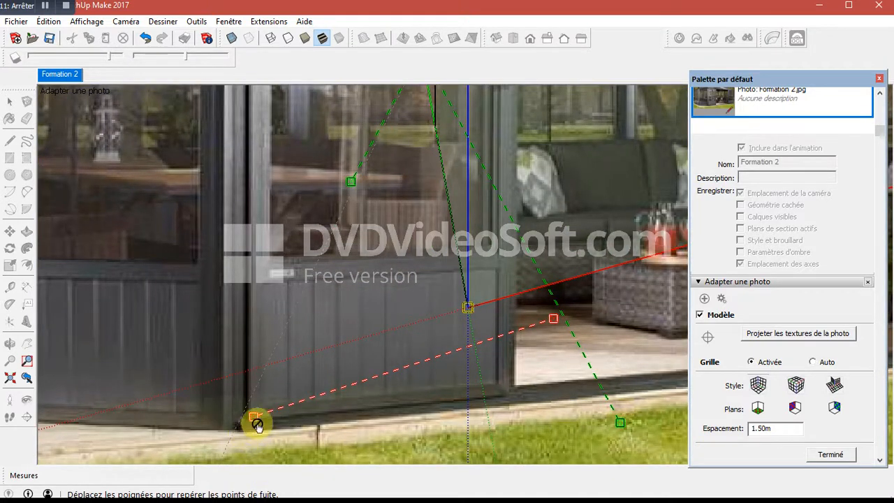
left_click_drag(257, 422, 246, 432)
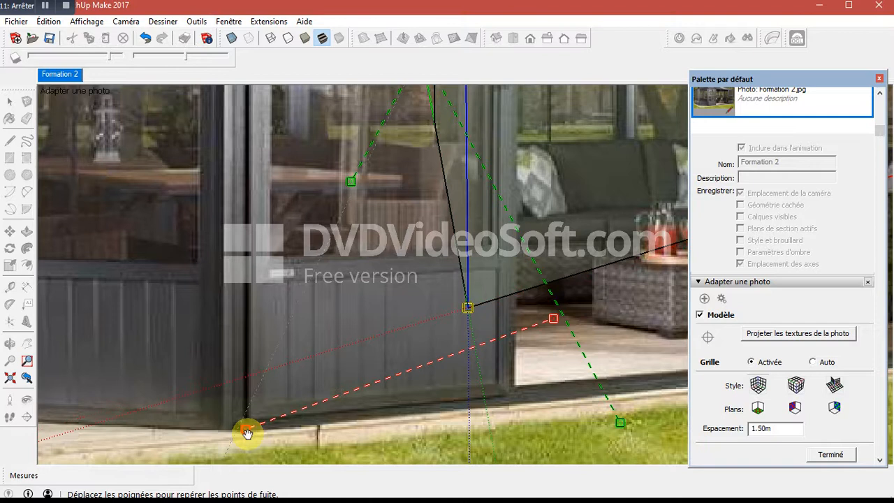
scroll(246, 433, "down", 5)
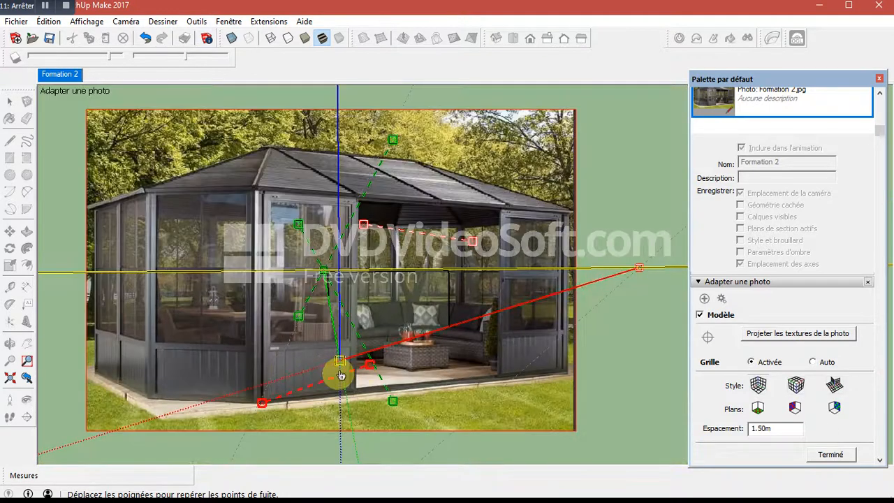
left_click_drag(371, 364, 562, 378)
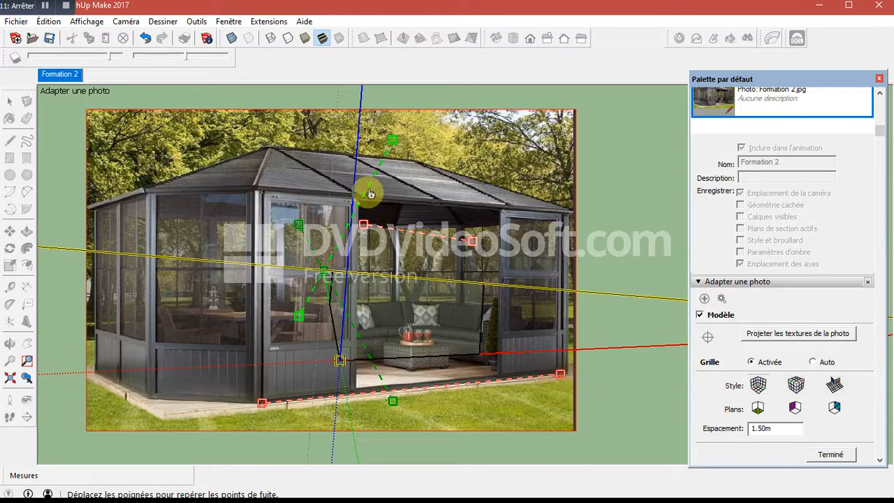
left_click_drag(395, 229, 291, 188)
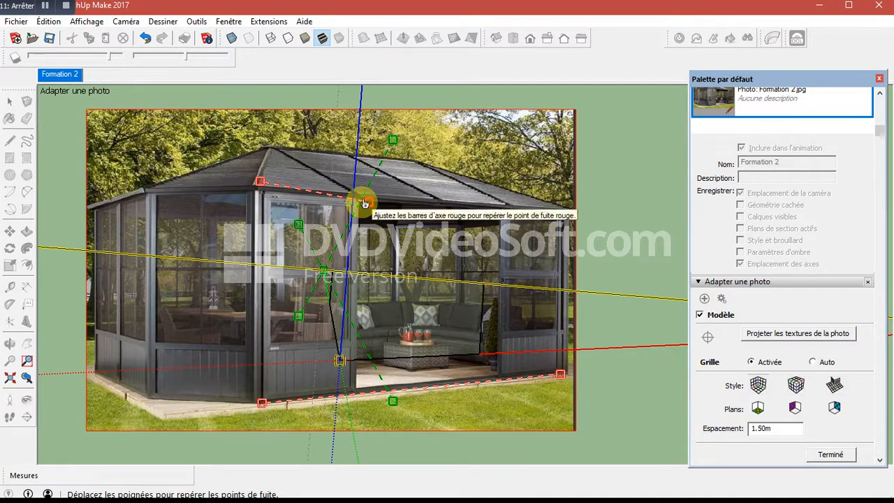
left_click_drag(368, 202, 566, 211)
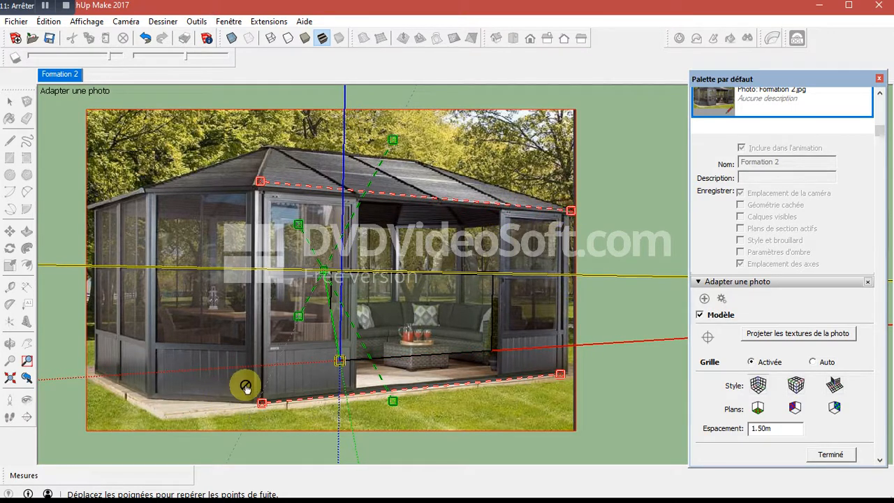
- Align the two green perspective bars with the roof eave and the base of the pavilion's short side wall
scroll(255, 384, "down", 2)
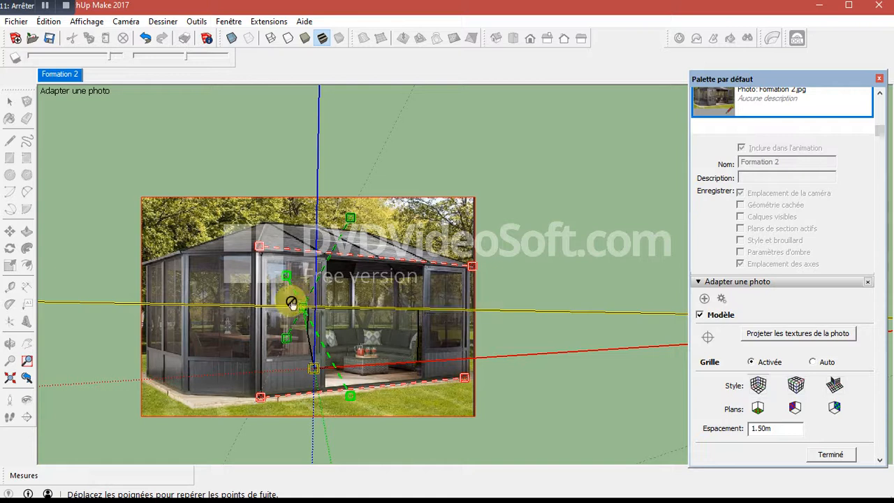
left_click_drag(298, 296, 148, 268)
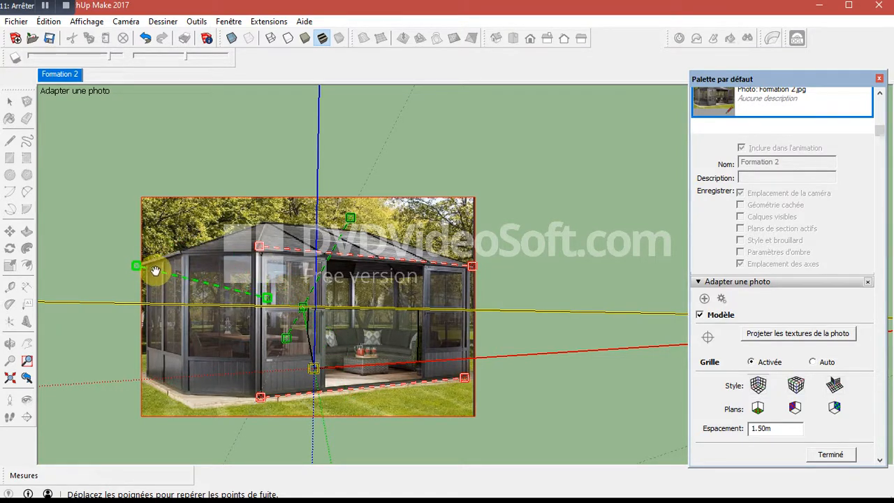
scroll(214, 298, "up", 3)
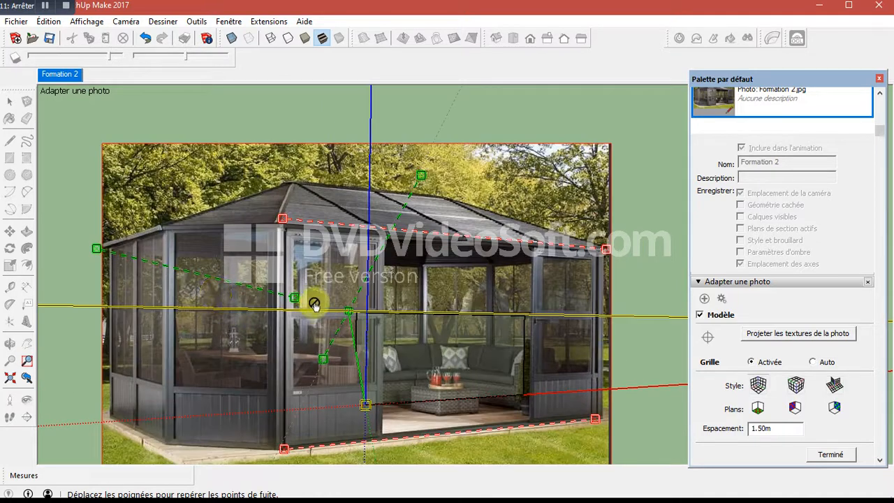
left_click_drag(292, 298, 155, 229)
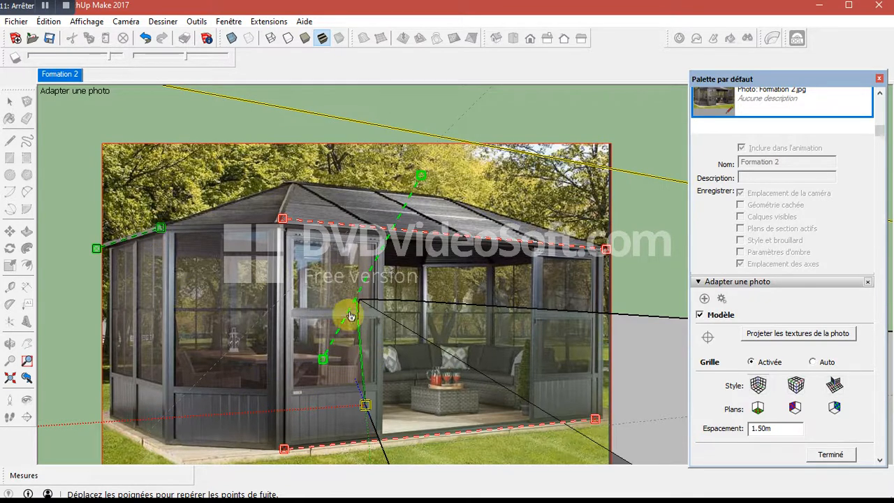
left_click_drag(360, 303, 155, 368)
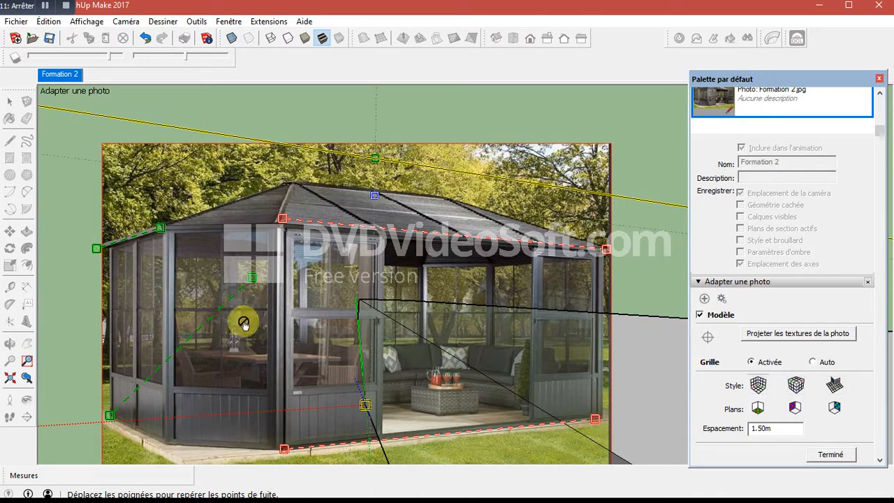
left_click_drag(248, 281, 156, 442)
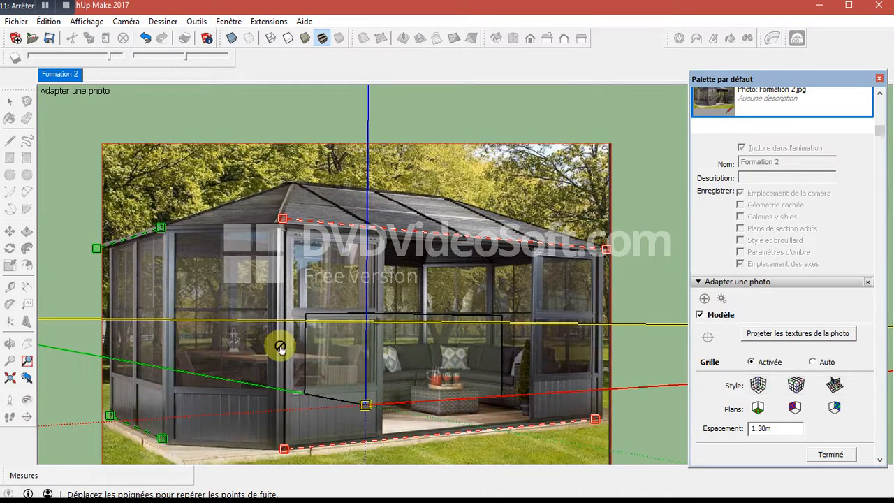
- Move the matched photo's axis origin to the front corner of the wooden deck, between the short and long sides
scroll(279, 342, "down", 2)
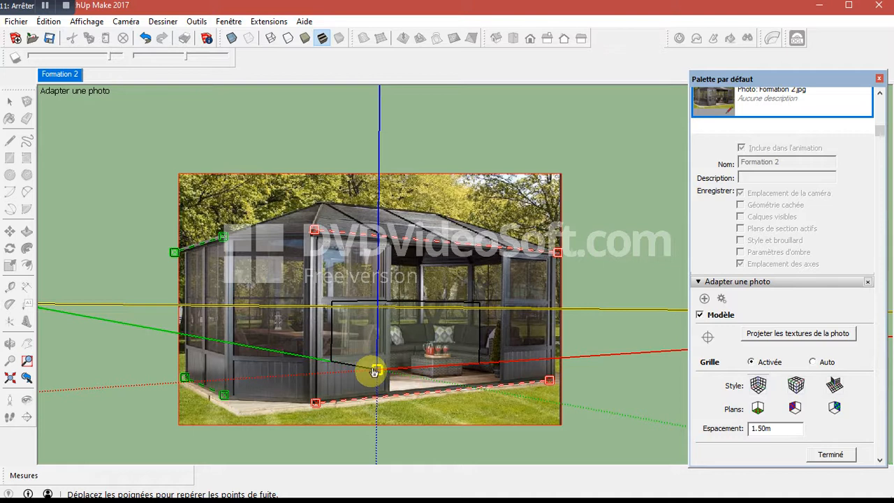
left_click_drag(377, 372, 233, 414)
scroll(236, 416, "up", 4)
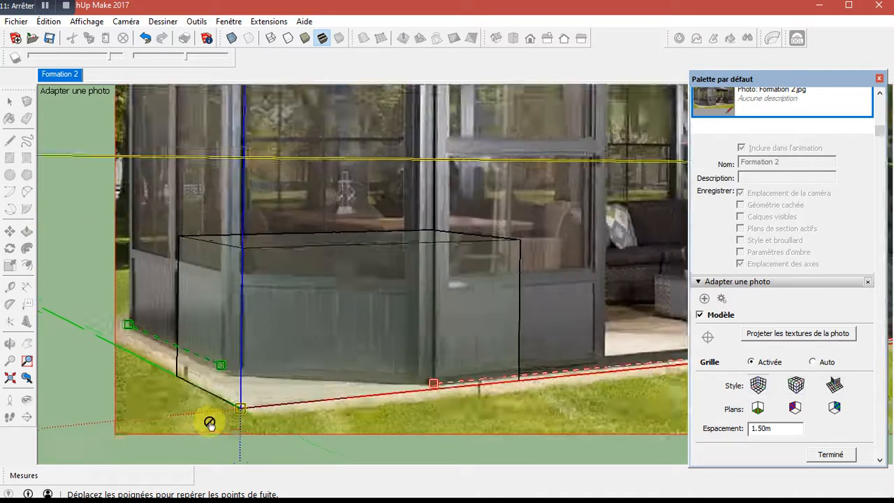
left_click_drag(247, 410, 257, 416)
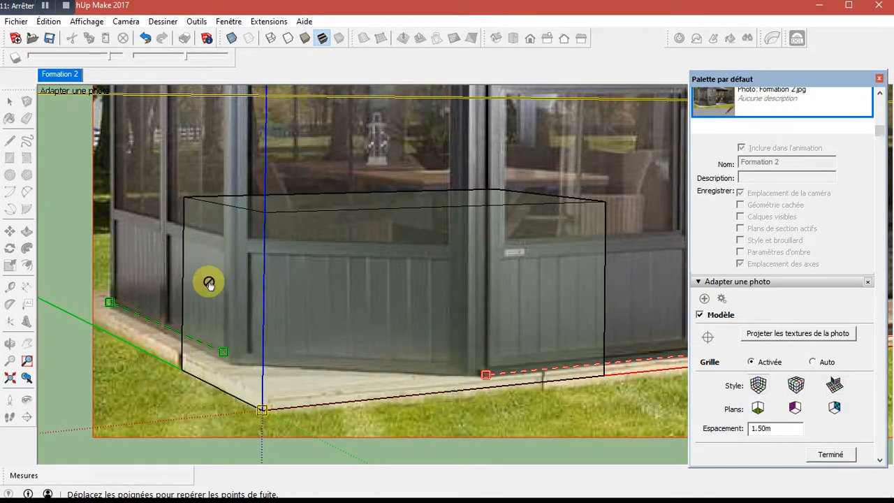
scroll(241, 373, "down", 5)
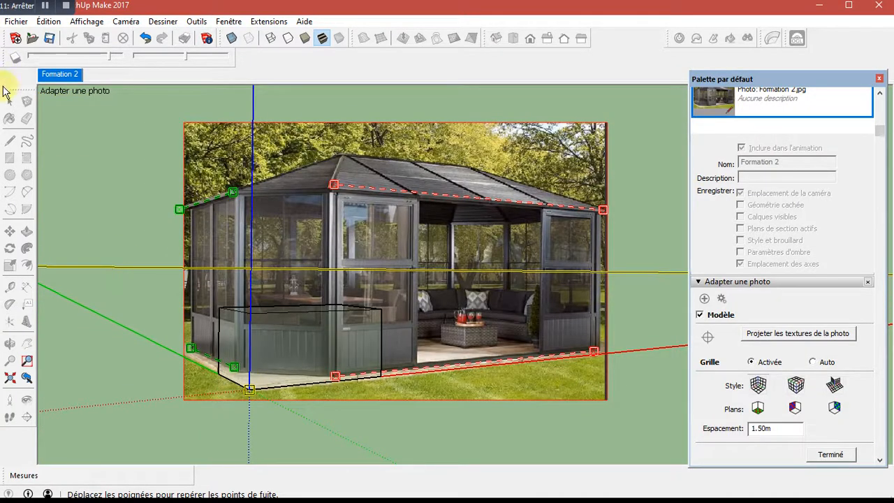
- Leave the photo alignment and delete the whole box from the model
key("space")
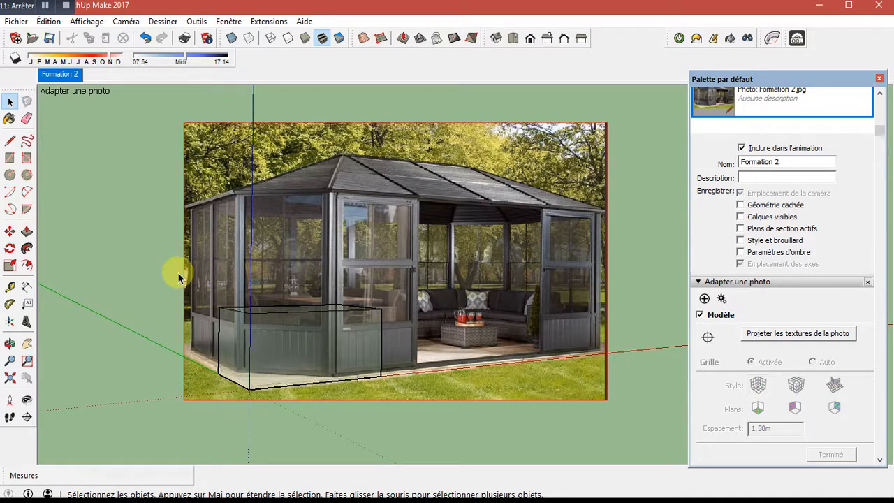
left_click_drag(195, 277, 419, 417)
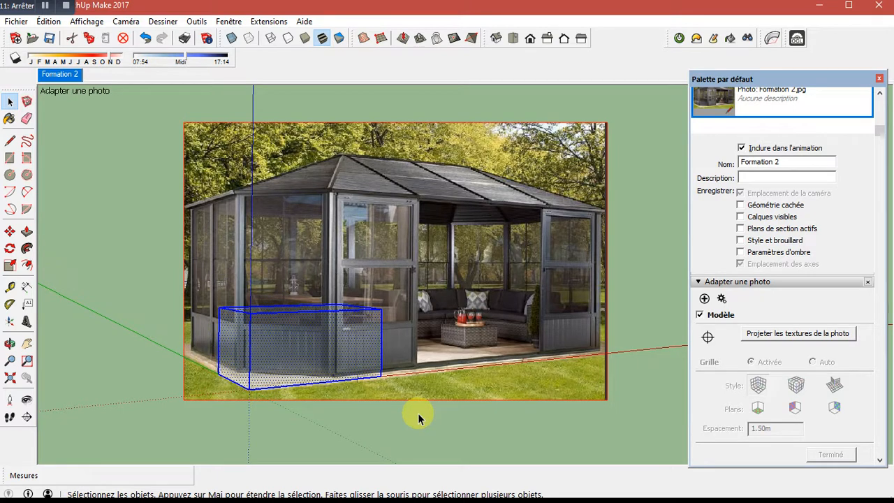
key("Delete")
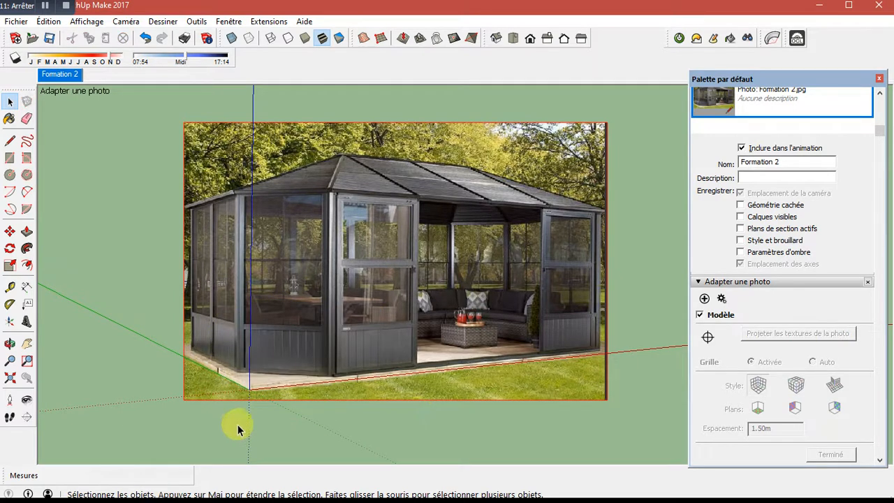
- Draw a vertical rectangle about 6.13 m by 6.40 m over the pavilion's short side wall and Push/Pull it about 17.96 m along the front
left_click(10, 158)
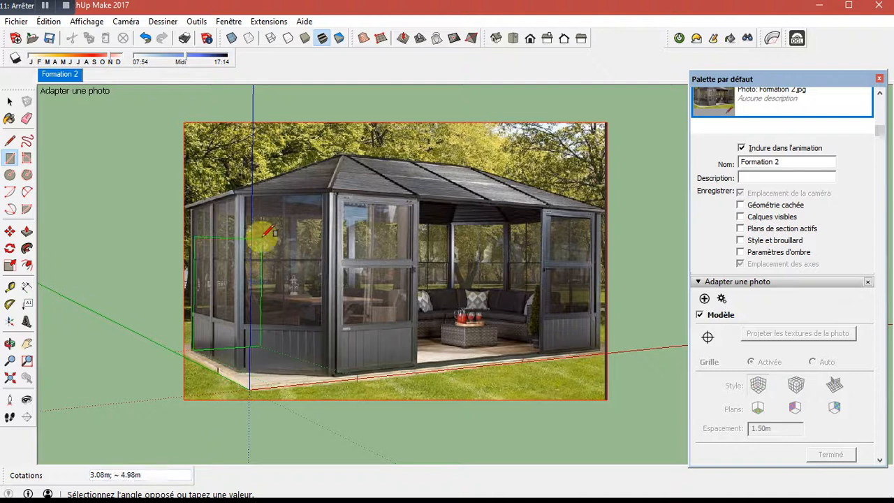
left_click(241, 187)
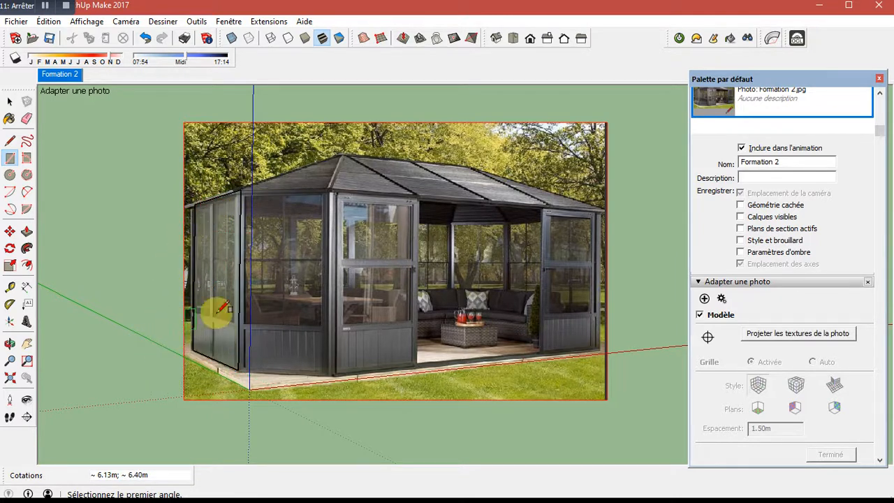
left_click(27, 231)
left_click(220, 273)
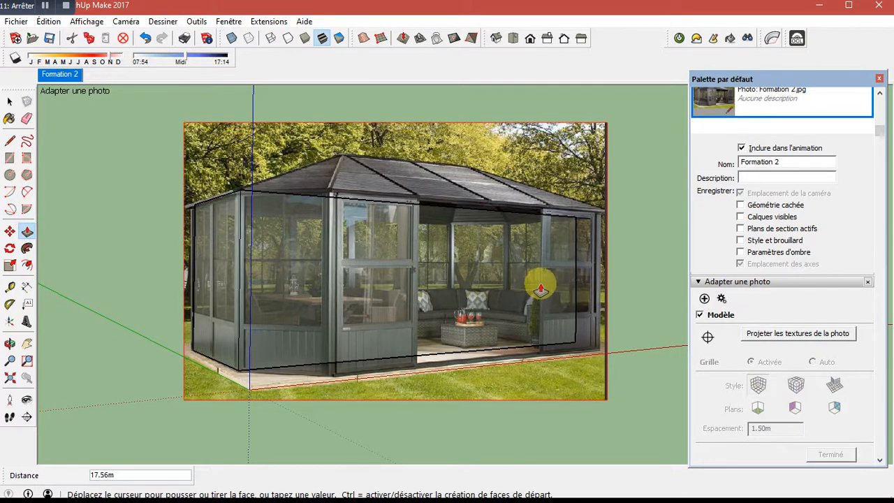
left_click(543, 289)
mouse_move(319, 305)
middle_mouse_down()
mouse_move(313, 373)
mouse_move(319, 307)
middle_mouse_up()
left_click(67, 79)
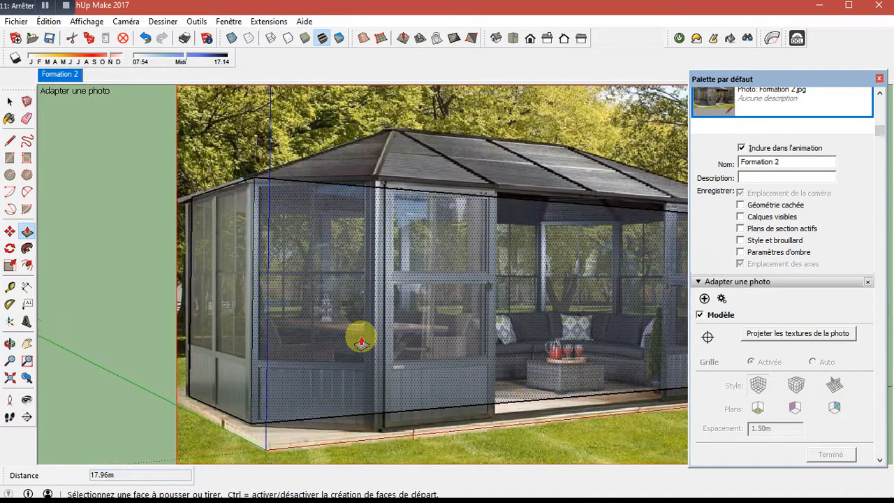
- Push/Pull the box's long front face outward about 3.01 m, inspect the box in 3D and return to the Formation 2 scene
left_click(303, 327)
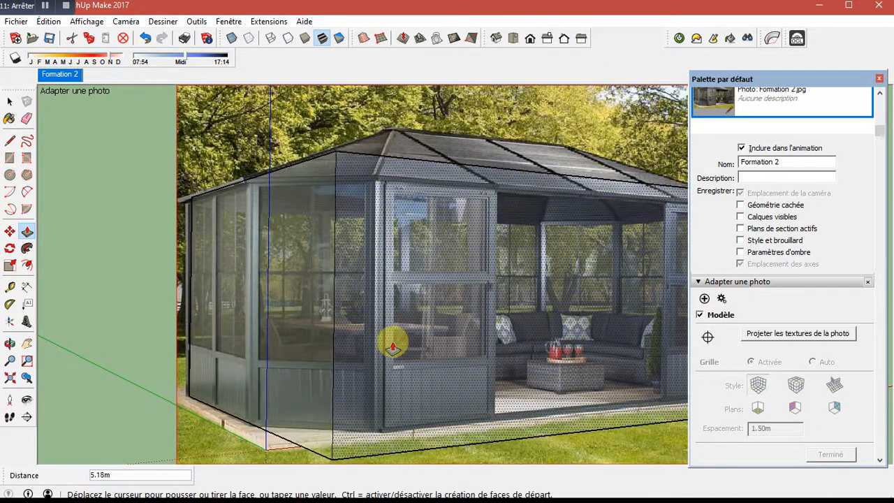
left_click(352, 302)
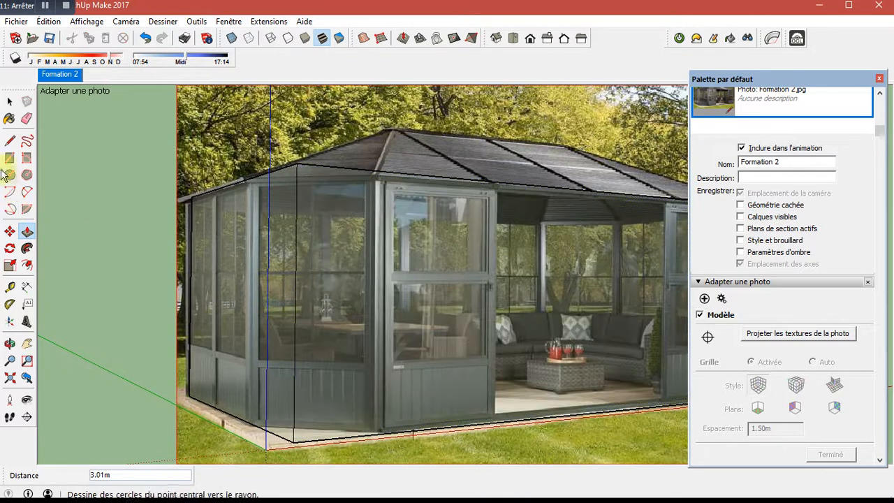
left_click(8, 102)
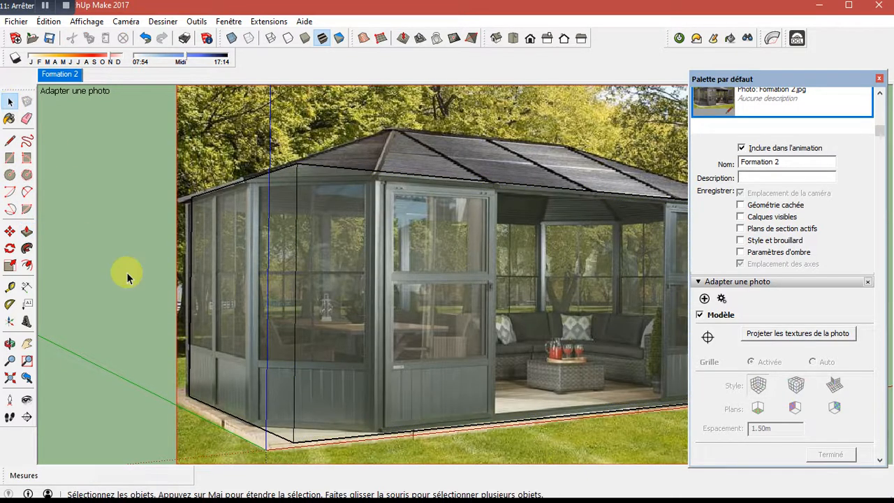
middle_click_drag(284, 299, 278, 323)
scroll(308, 293, "down", 5)
middle_click_drag(341, 268, 329, 353)
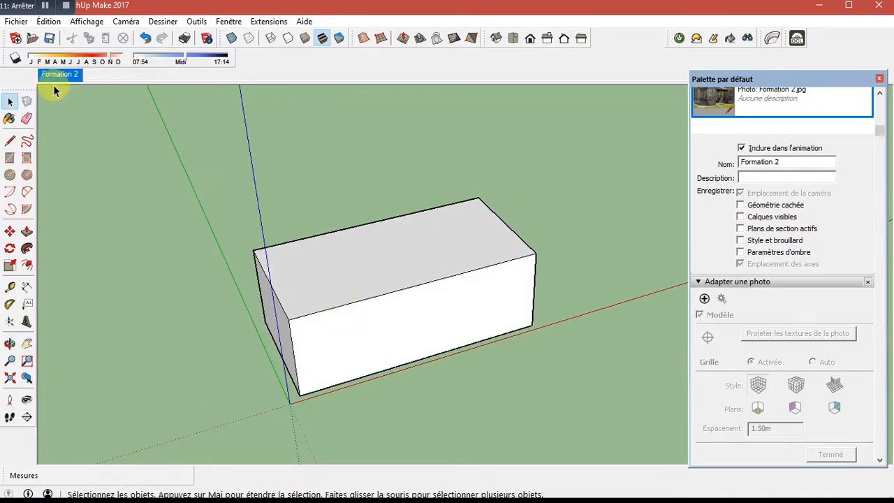
left_click(68, 75)
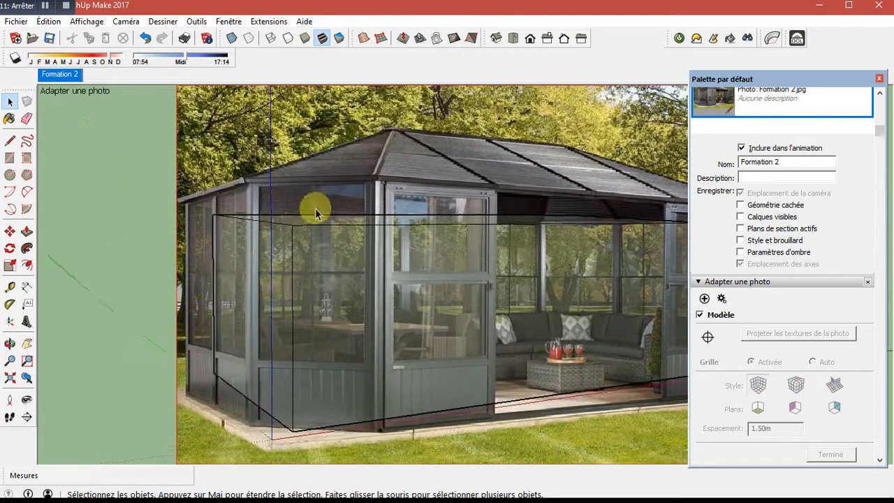
- Turn off the foreground photo (Photo de premier plan) in the current style's Match Photo modelling settings
scroll(734, 314, "down", 10)
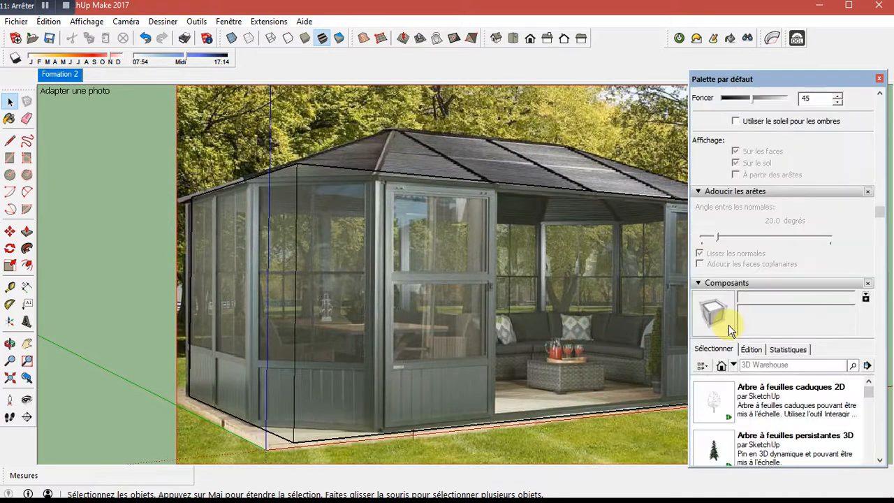
scroll(730, 336, "down", 15)
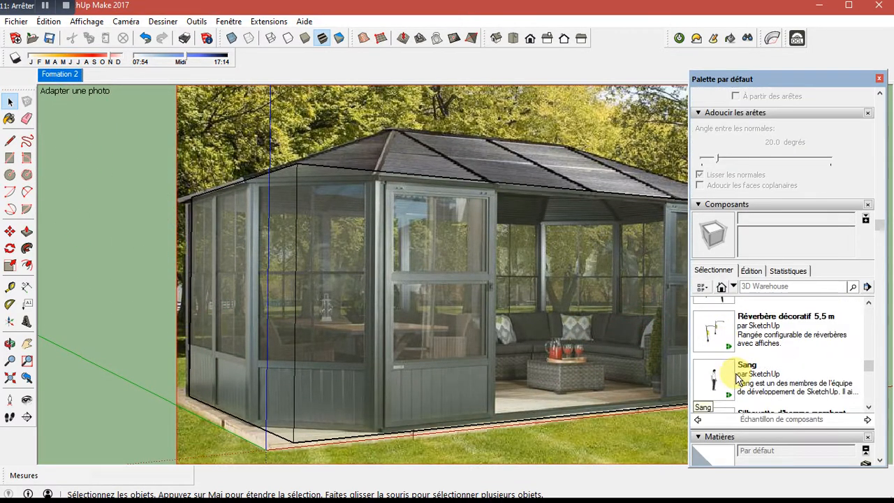
scroll(737, 377, "down", 15)
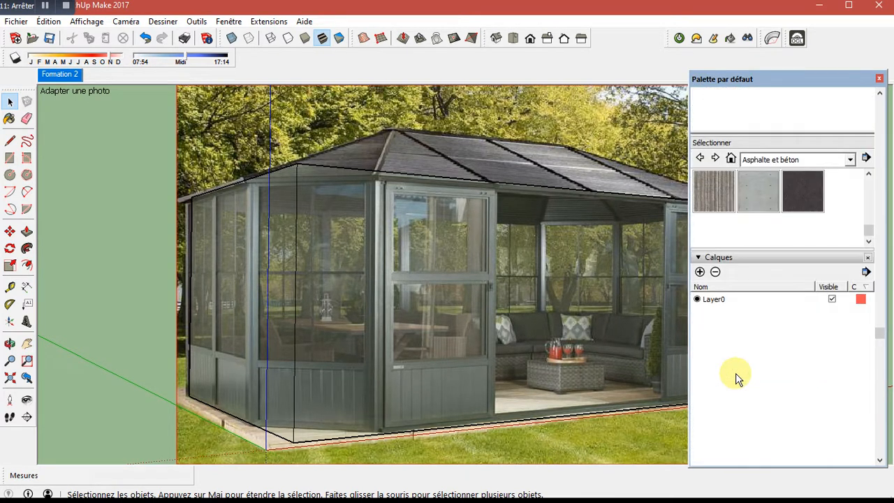
scroll(746, 322, "up", 12)
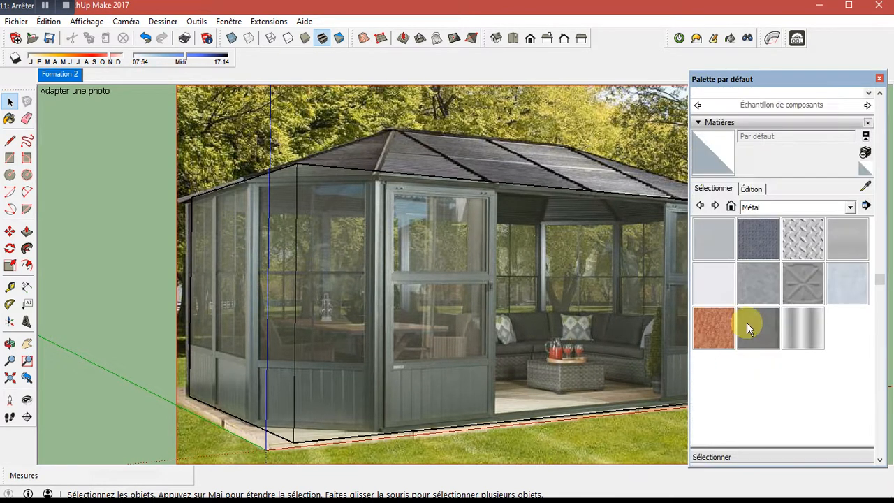
scroll(746, 282, "up", 10)
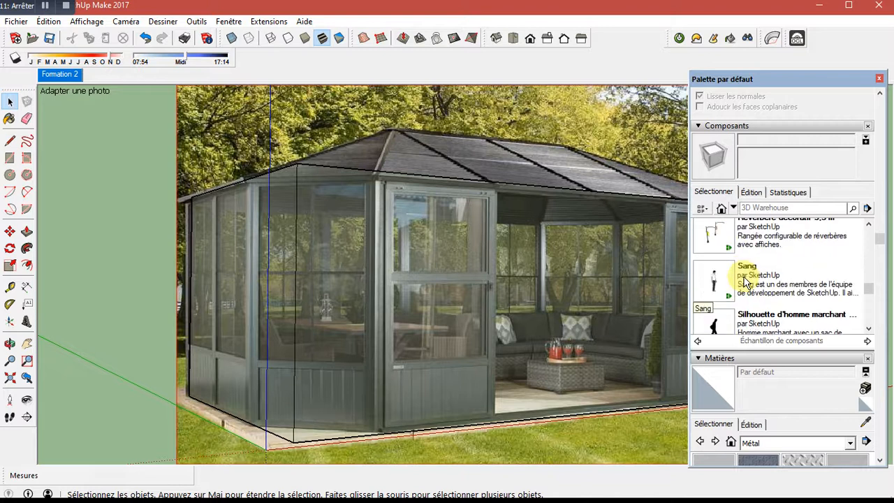
scroll(752, 260, "up", 8)
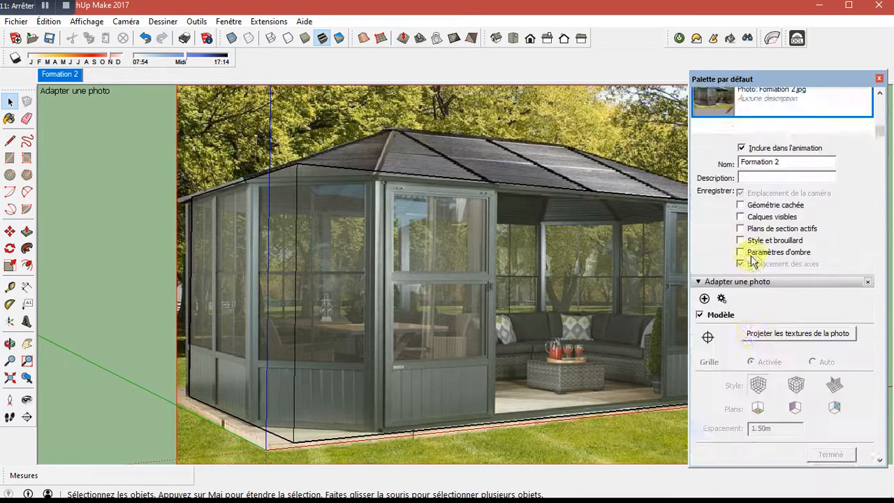
scroll(752, 260, "down", 15)
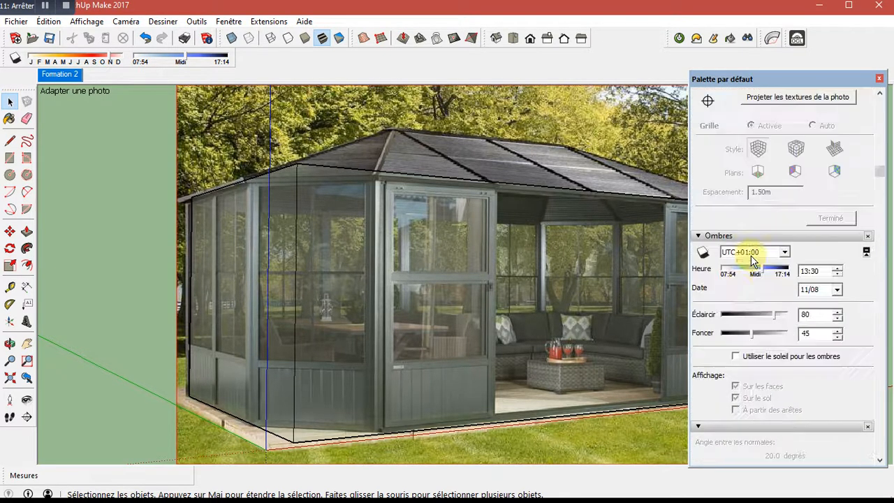
scroll(745, 370, "down", 10)
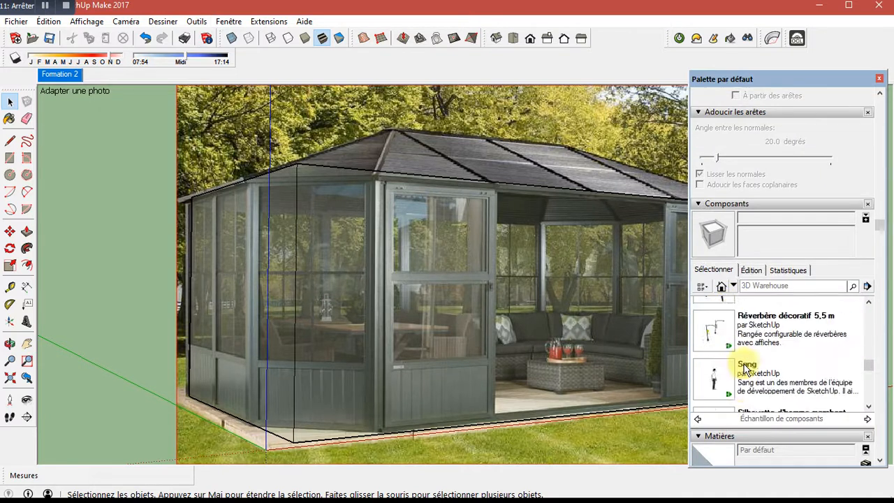
scroll(742, 407, "down", 10)
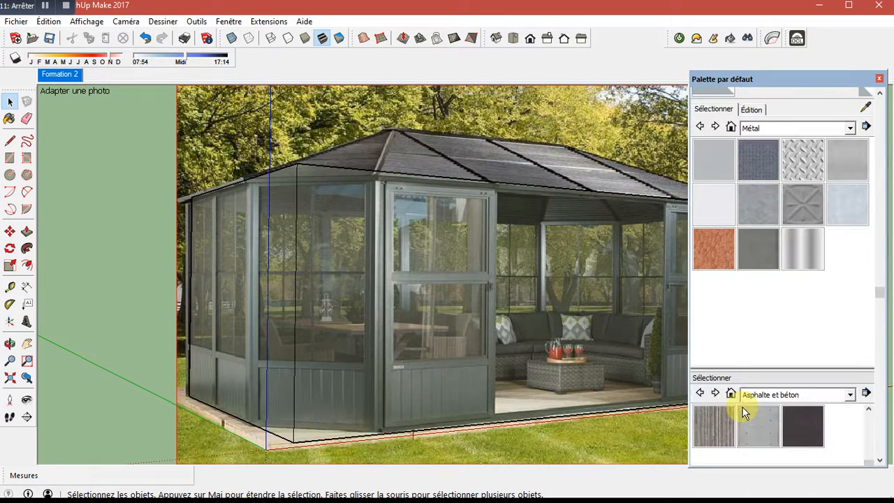
scroll(742, 408, "down", 5)
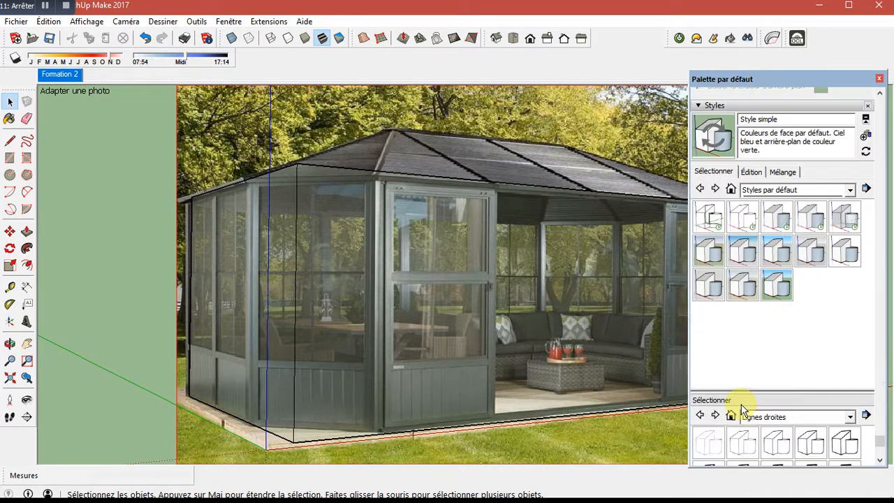
left_click(751, 173)
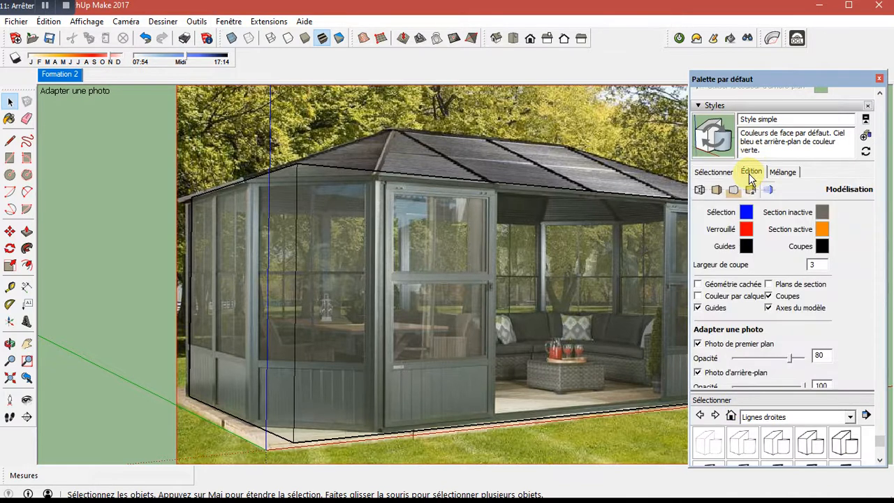
left_click(698, 343)
- Inspect the box in 3D, return to the Formation 2 scene and close the default tray to see the whole volume
middle_click_drag(415, 265, 415, 278)
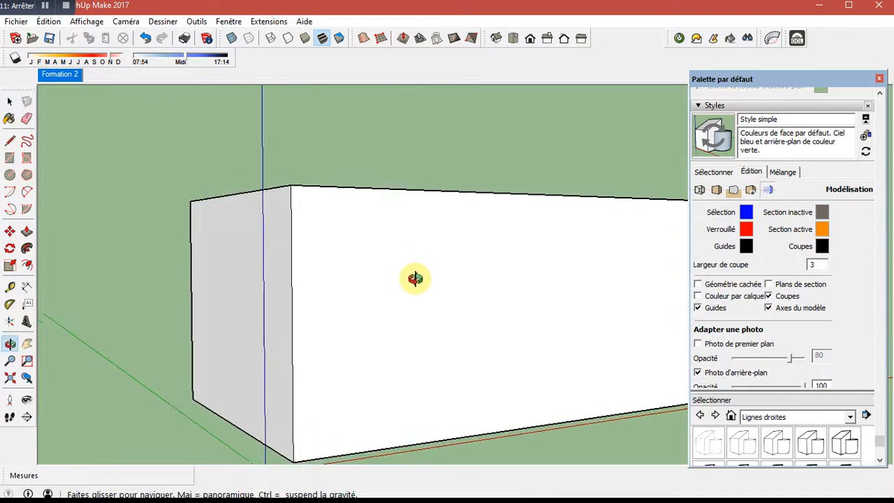
left_click(59, 75)
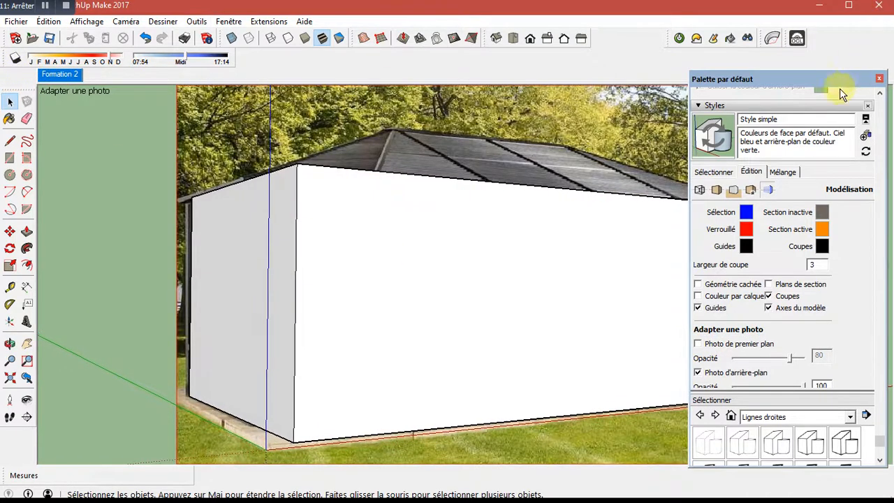
left_click(879, 79)
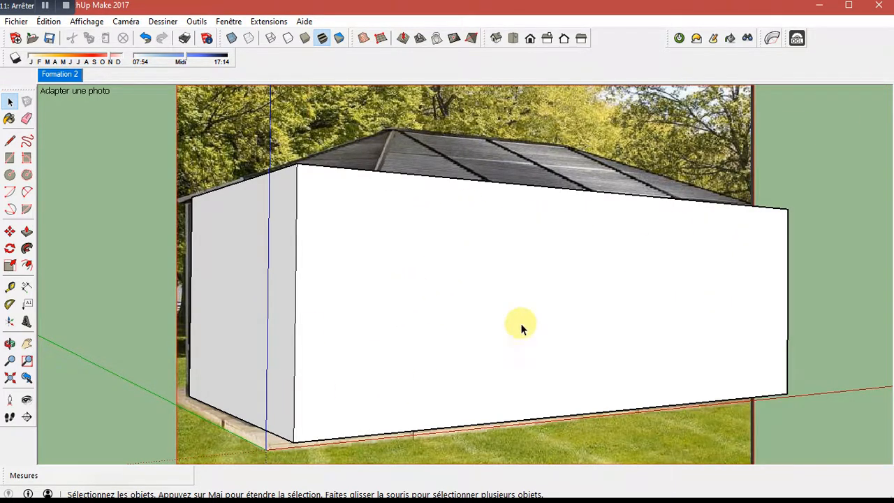
scroll(573, 336, "down", 2)
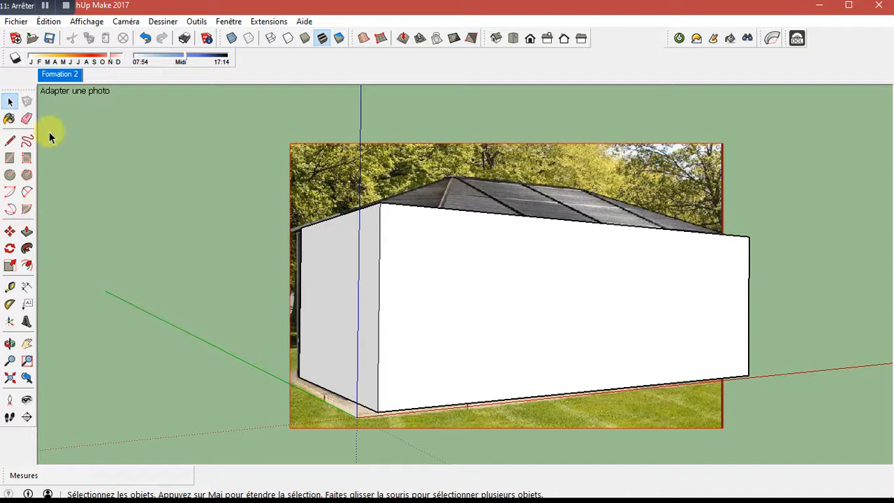
left_click(16, 22)
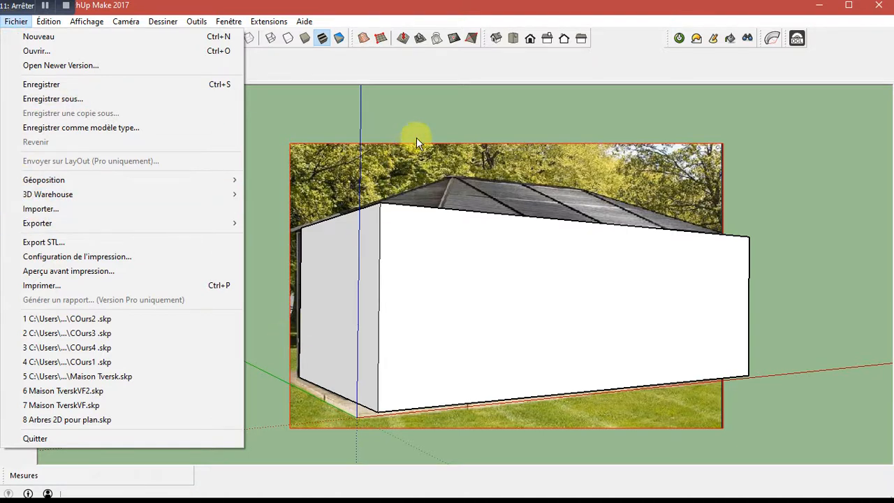
left_click(447, 106)
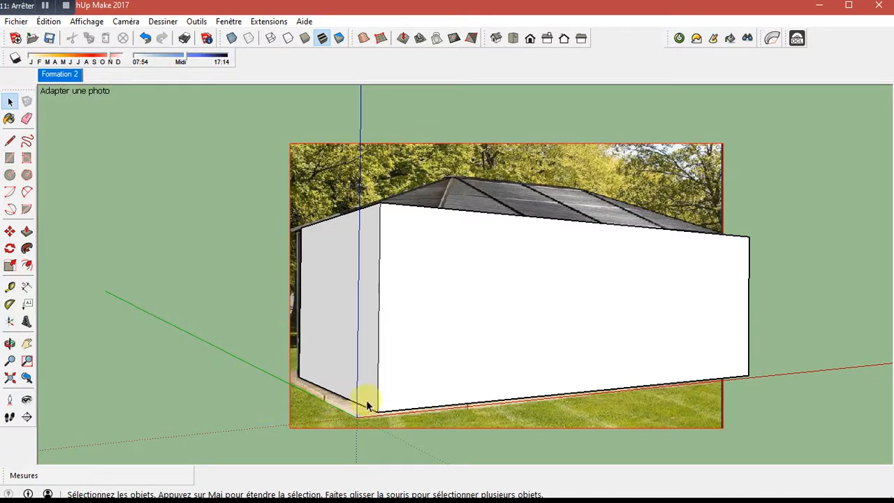